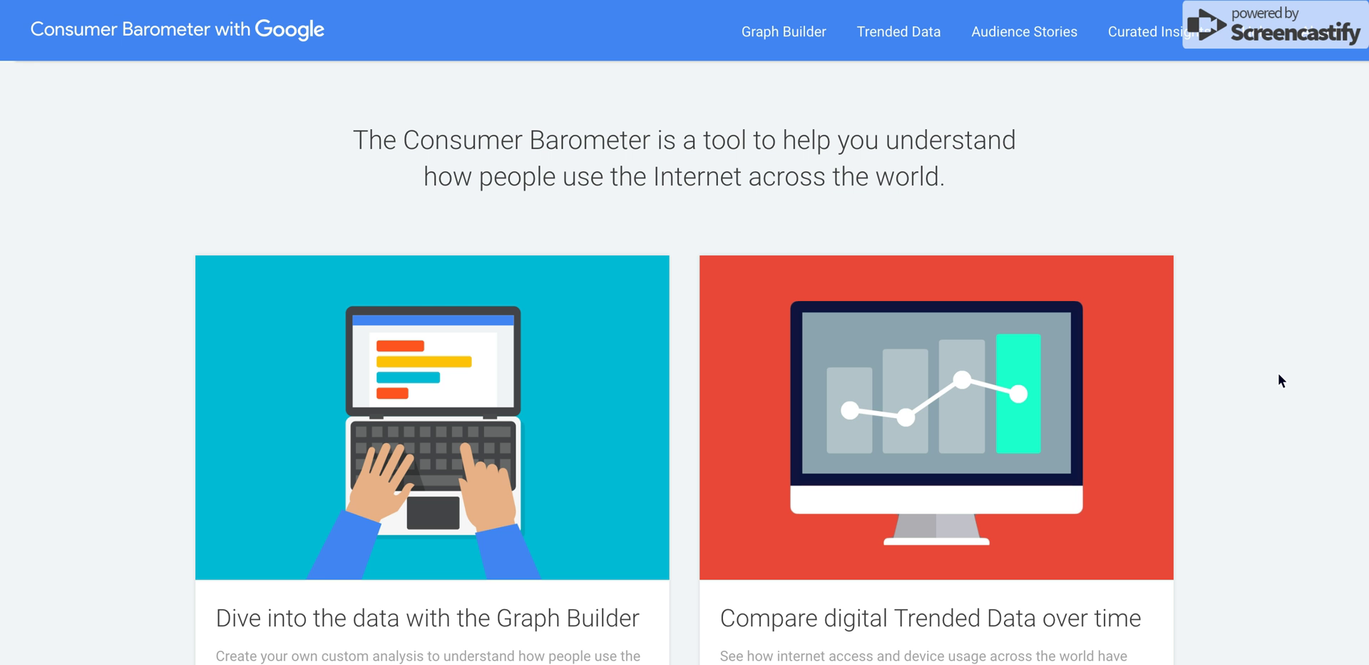
Look over the home page's sections on Graph Builder, Trended Data, Audience Stories and Curated Insights
scroll(1279, 374, down, 1)
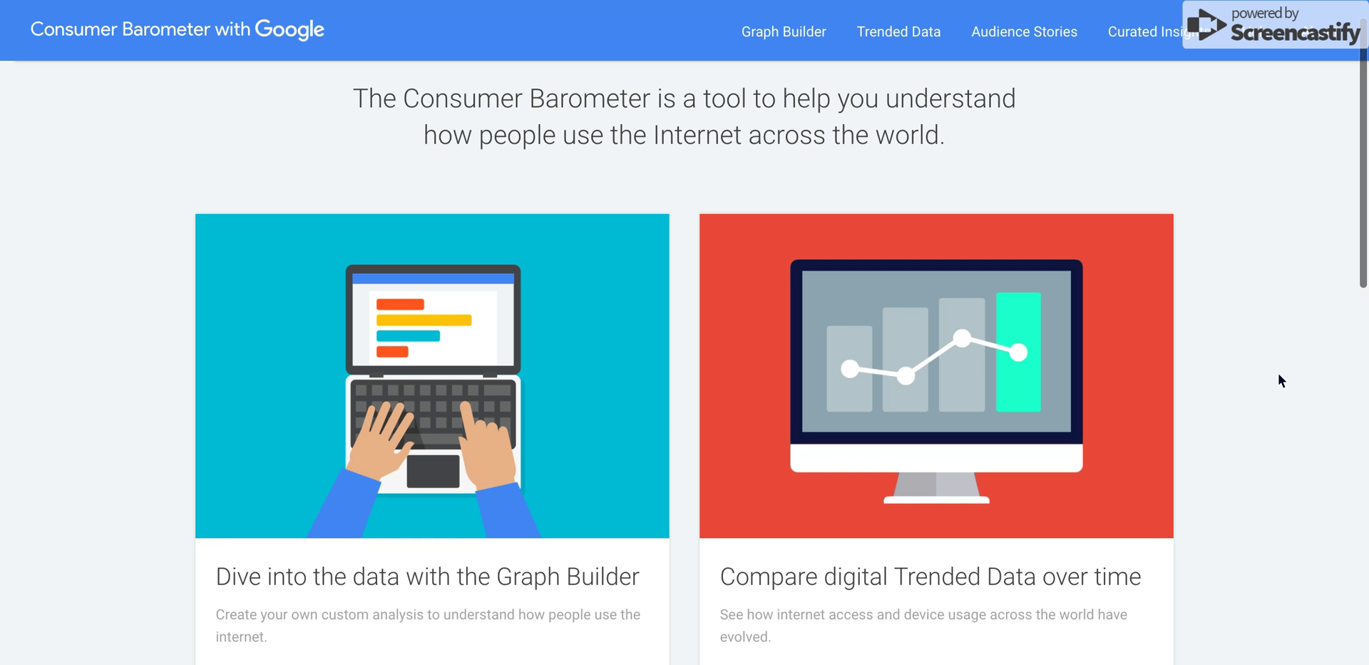
scroll(1278, 372, down, 1)
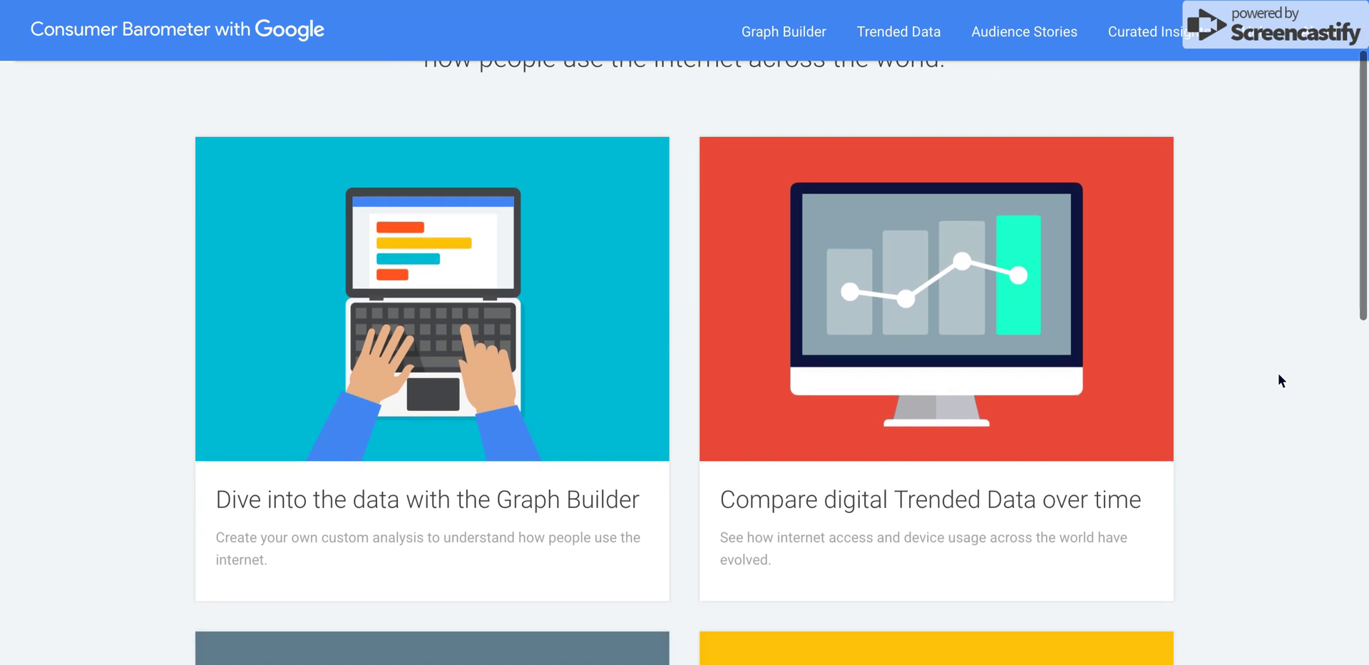
scroll(1277, 373, up, 2)
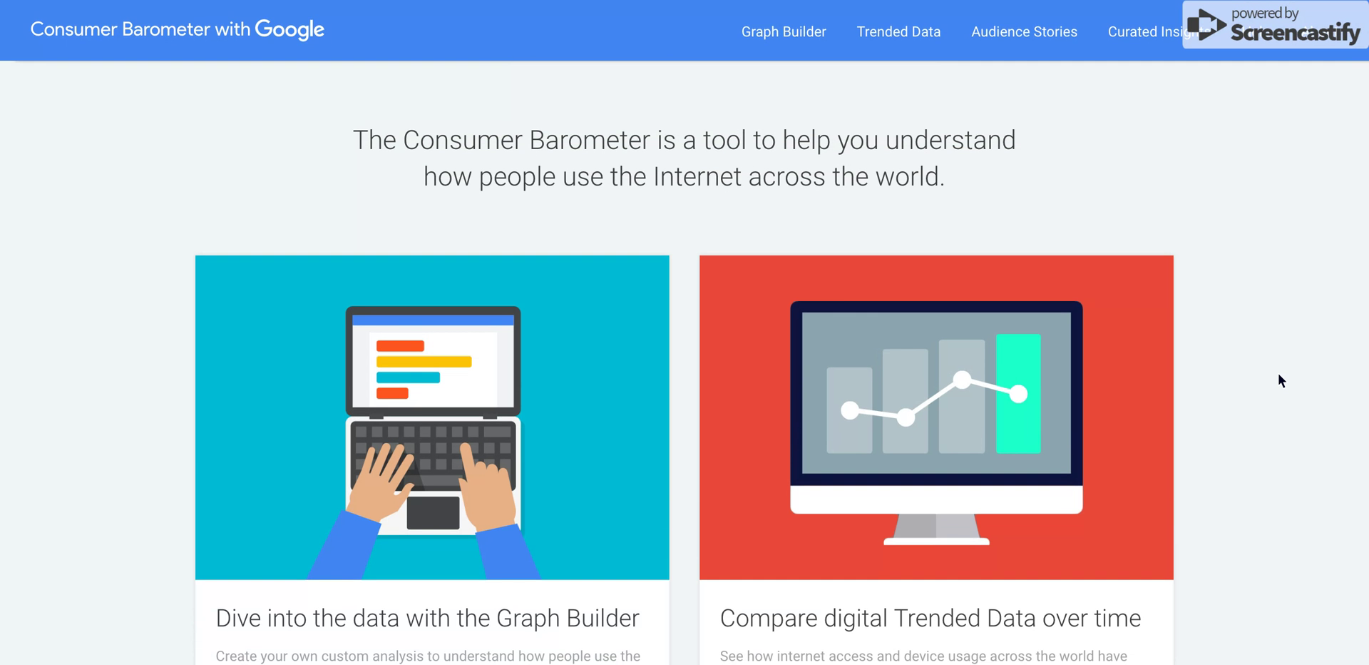
scroll(1278, 373, down, 1)
scroll(1279, 375, down, 1)
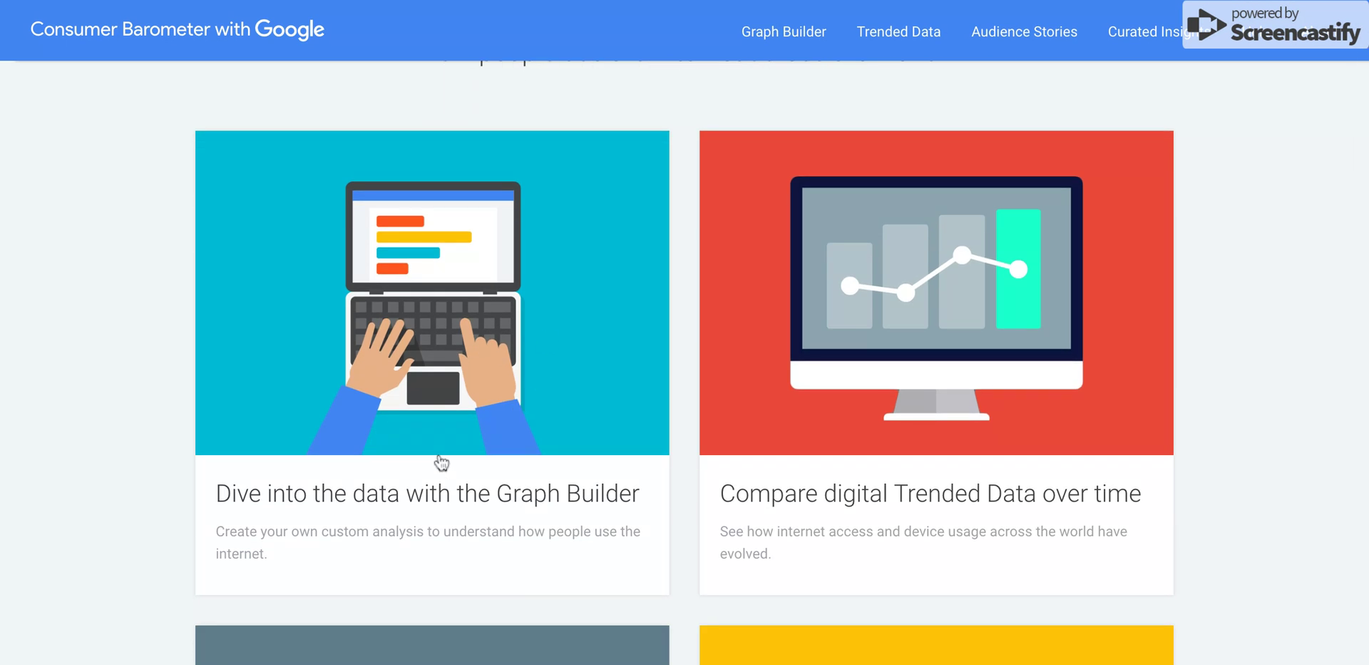
scroll(441, 460, down, 1)
scroll(441, 460, down, 1)
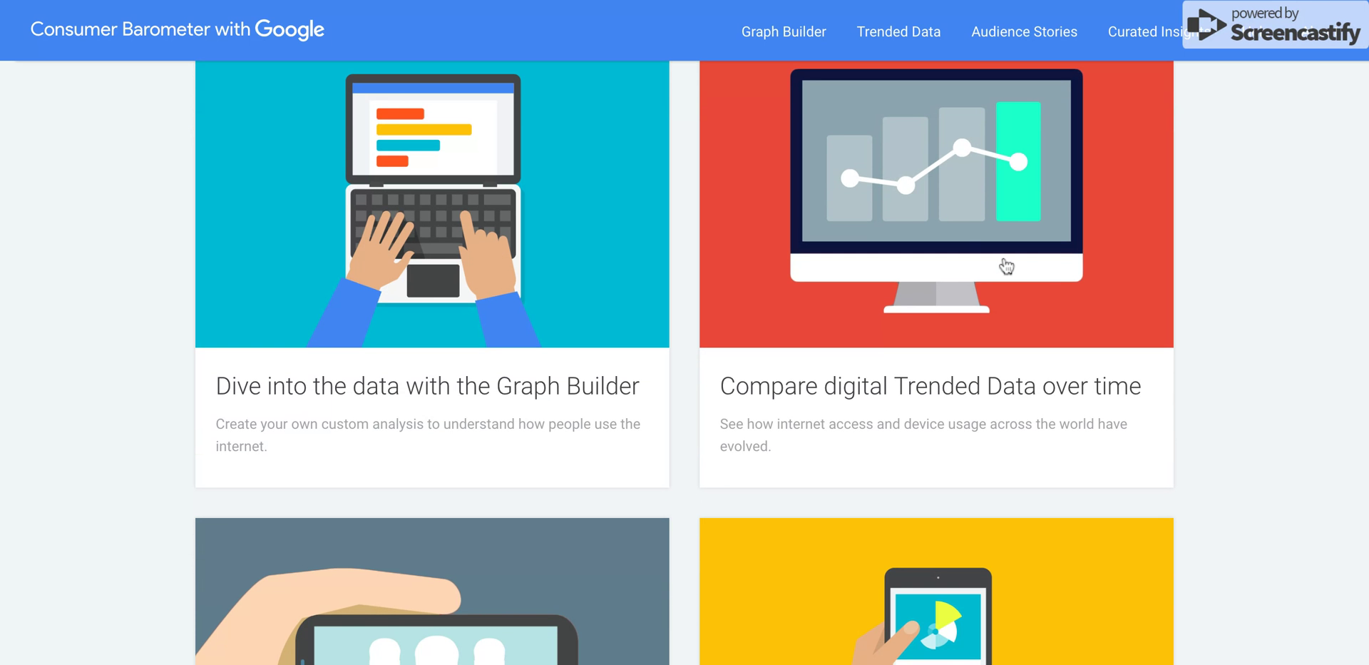
scroll(974, 291, down, 5)
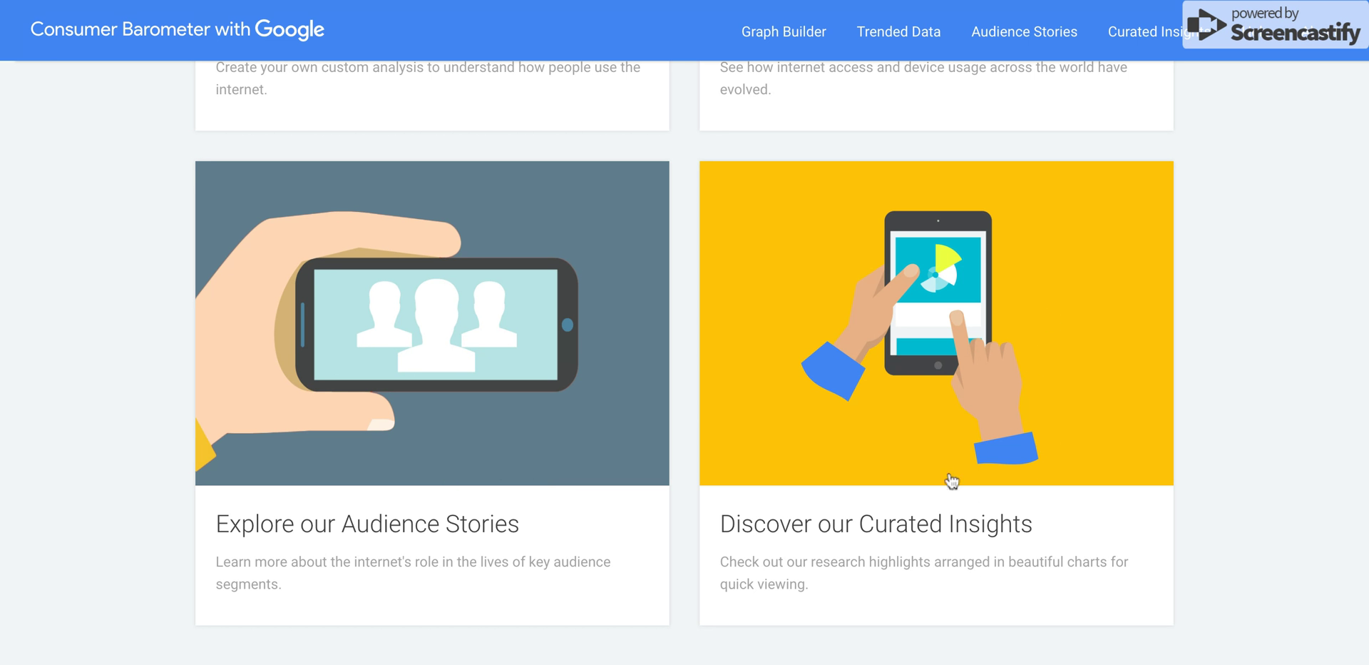
scroll(951, 480, up, 1)
scroll(951, 481, up, 6)
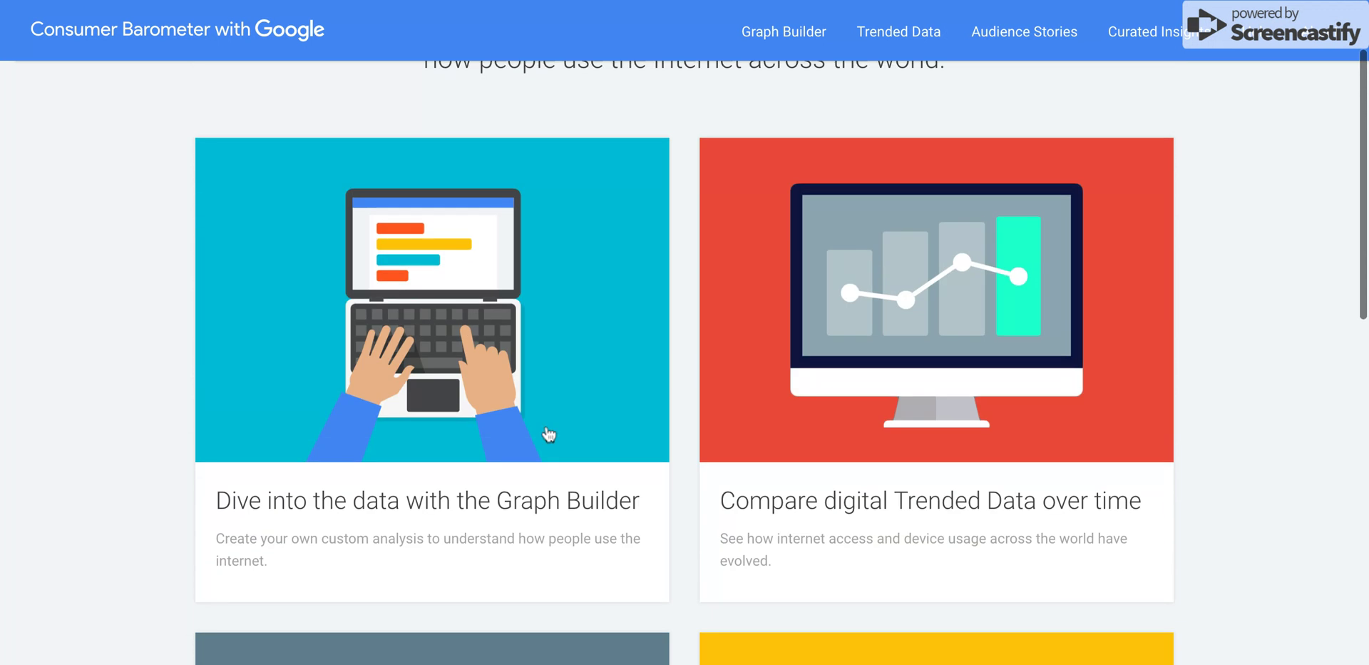
Open the Graph Builder and browse its question groups, expanding Research Behavior and Searching for Local Information
click(520, 520)
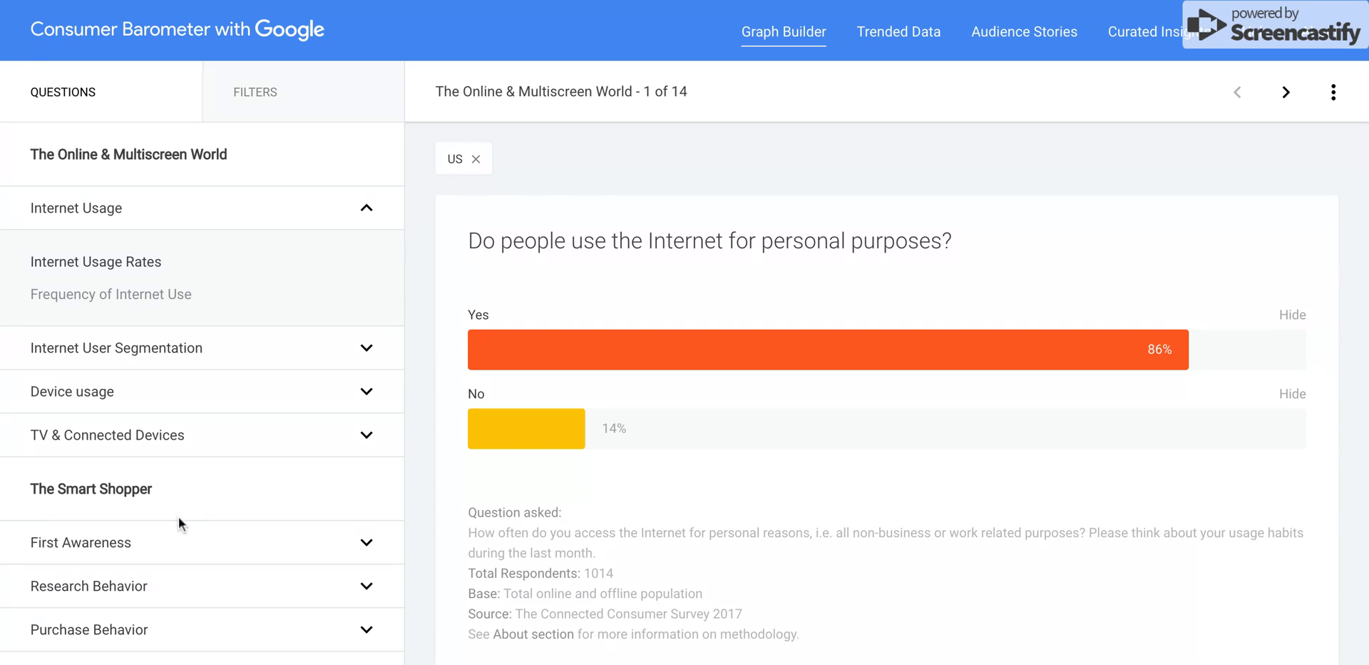
scroll(178, 516, down, 2)
click(183, 483)
scroll(184, 487, down, 2)
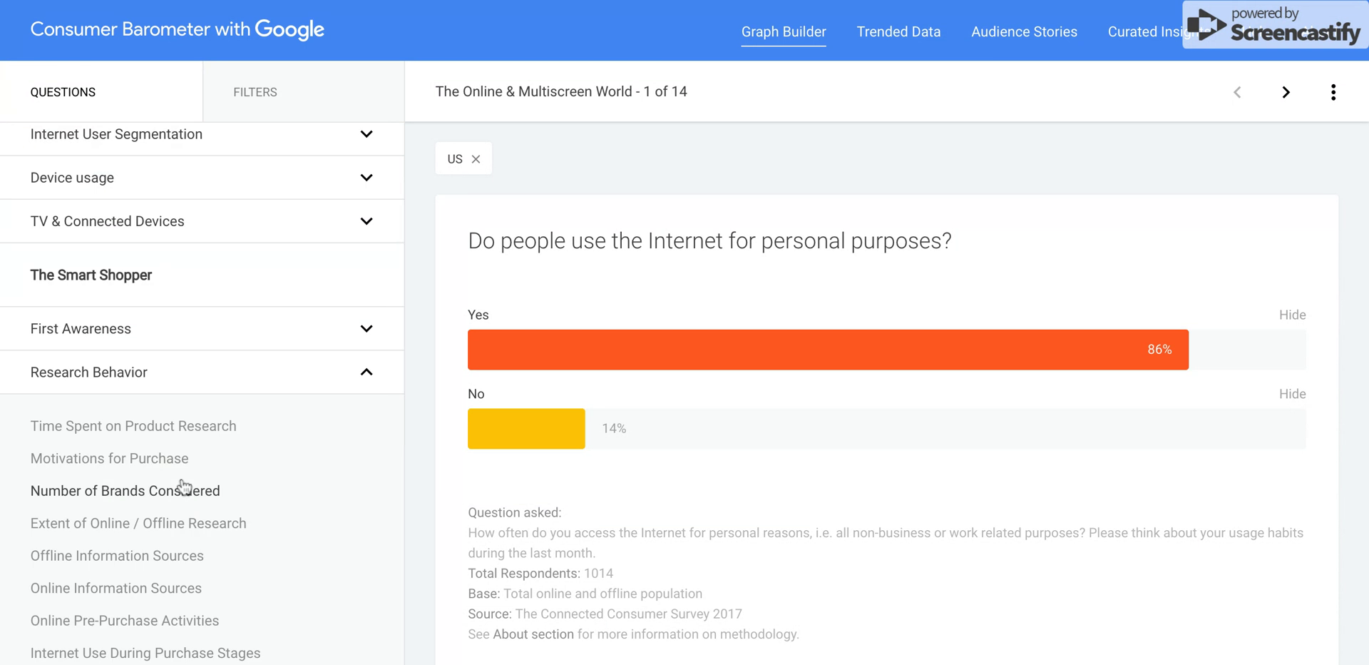
scroll(179, 485, down, 5)
click(180, 447)
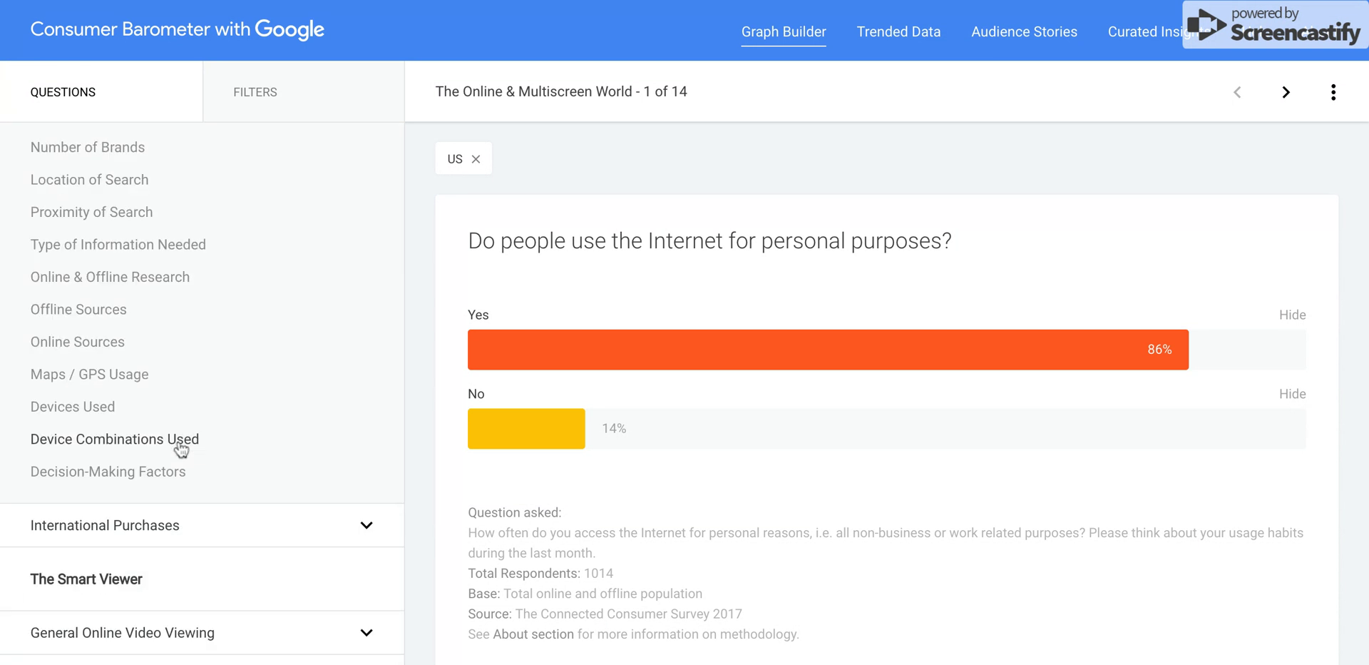
scroll(181, 447, up, 10)
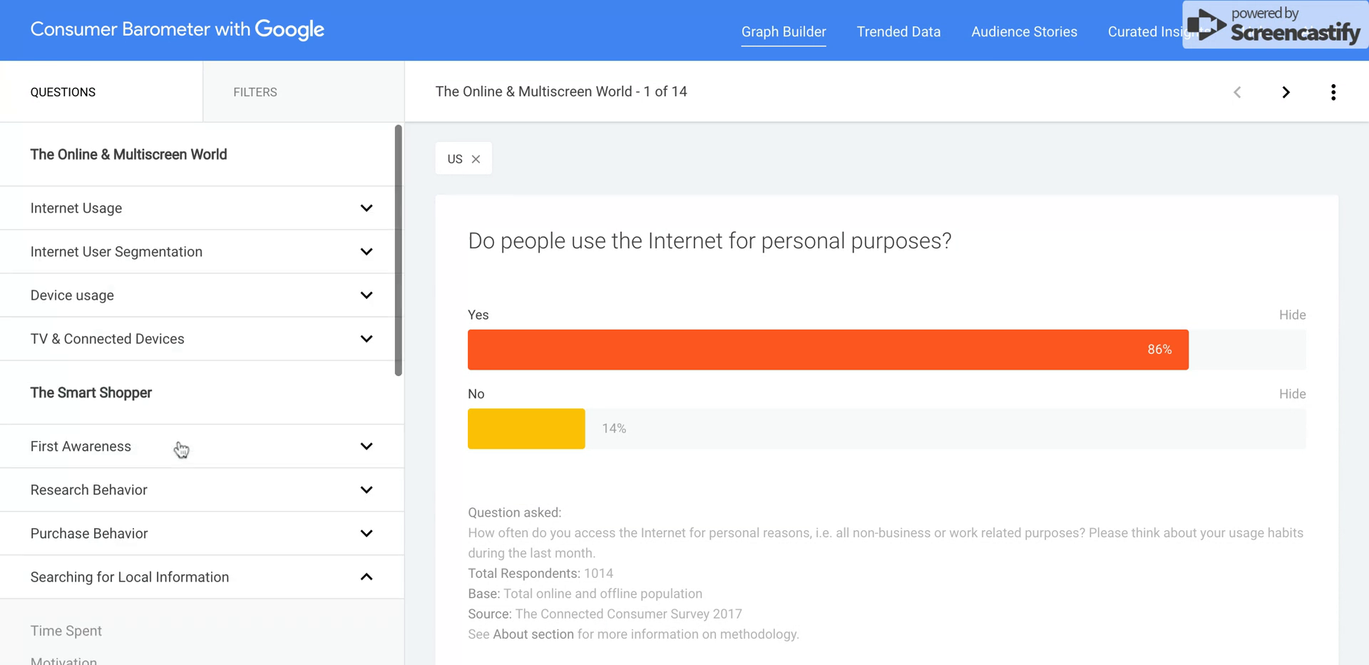
Filter the graph demographically by the age groups 35-44, 45-54 and 55+
click(300, 86)
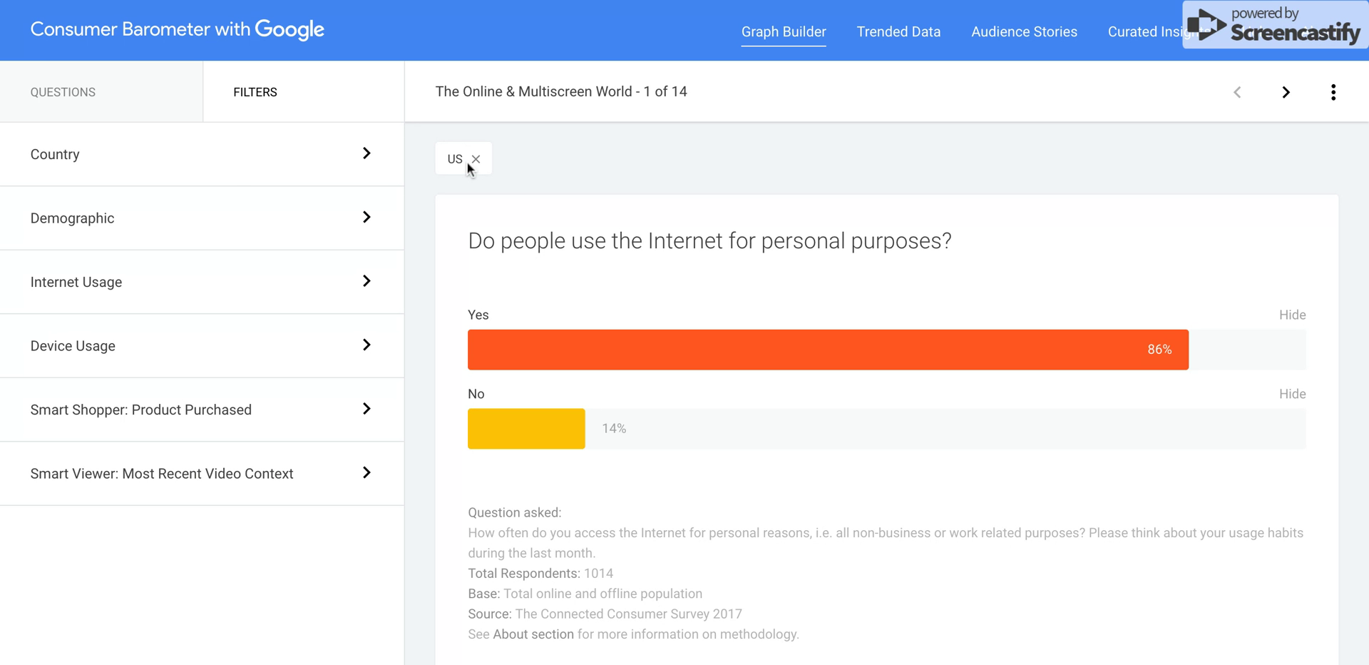
click(281, 226)
click(283, 226)
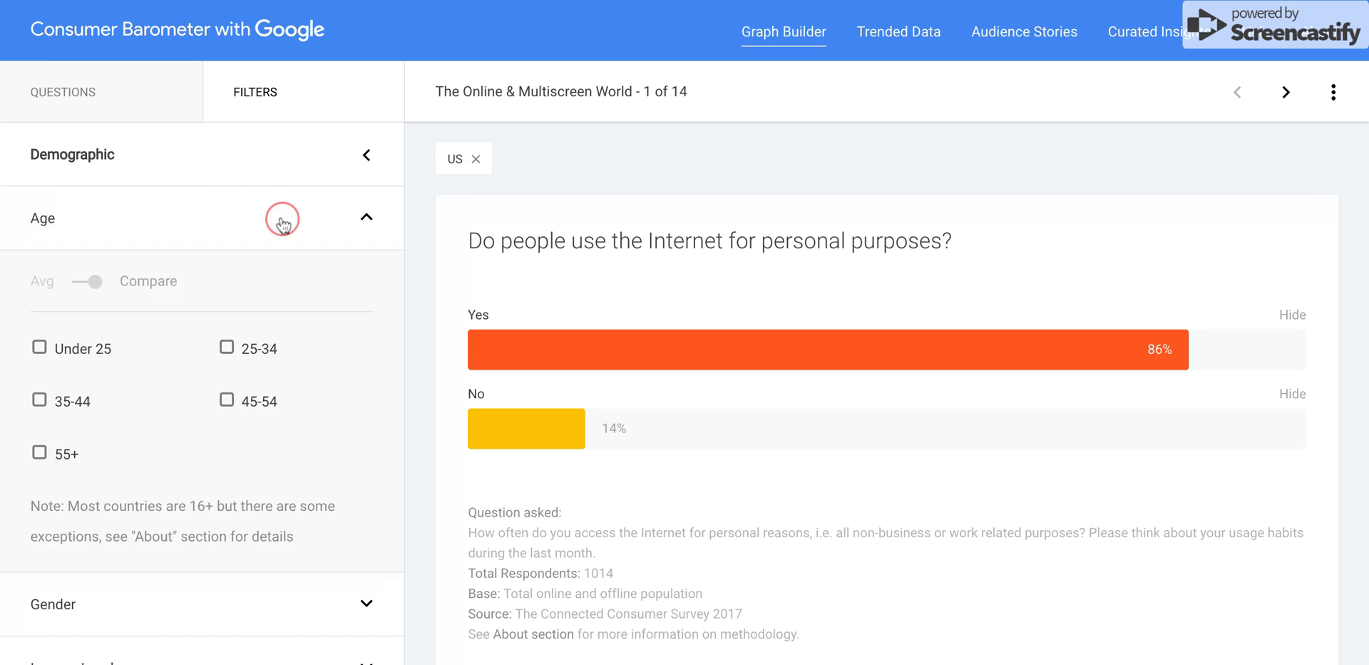
scroll(297, 392, down, 1)
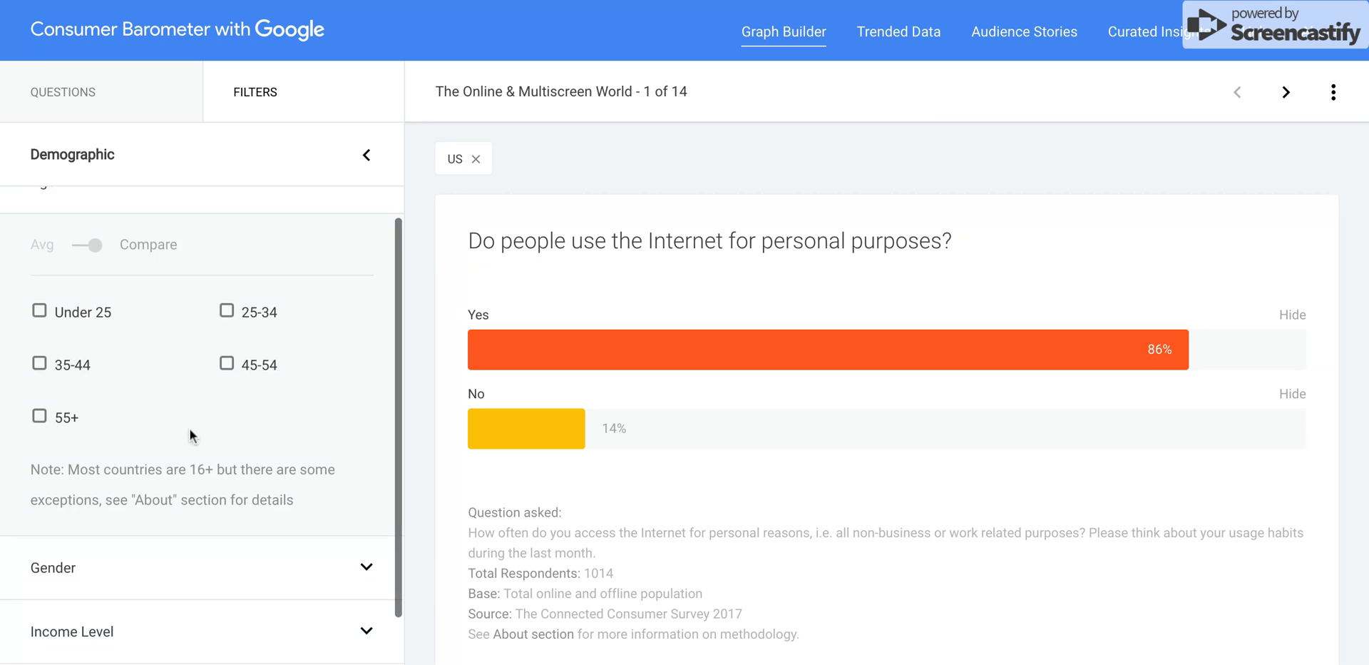
click(41, 364)
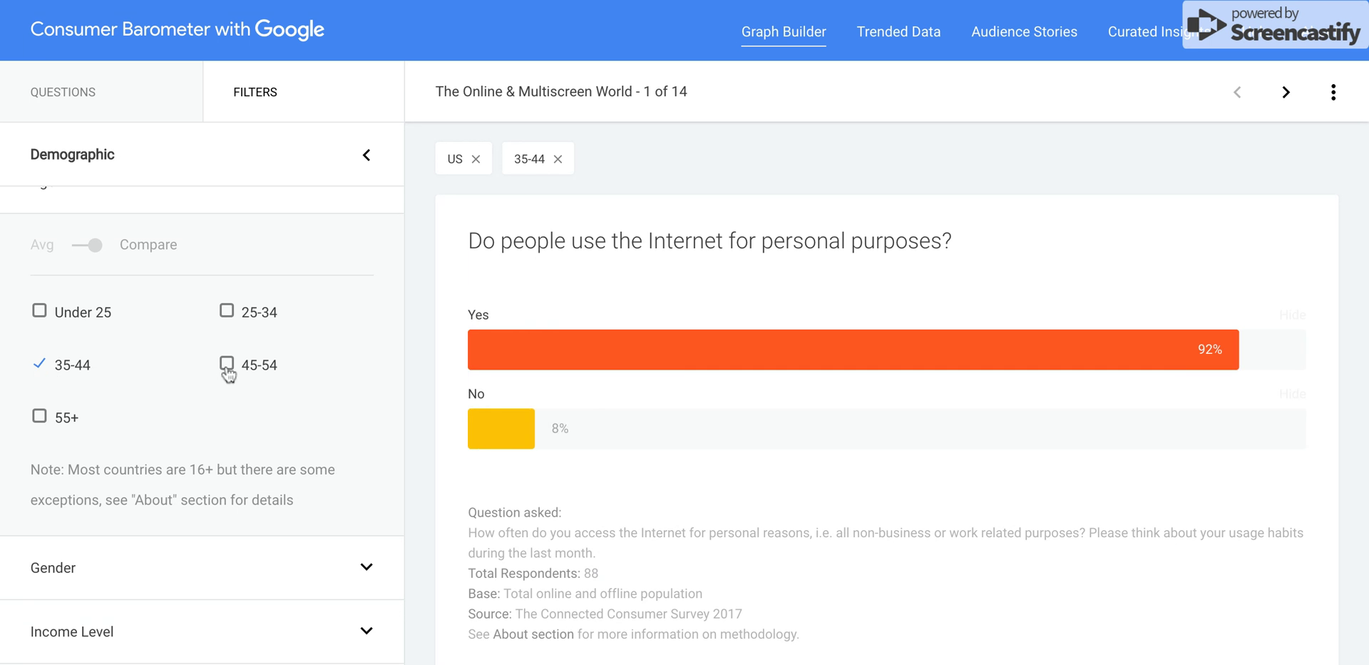
click(226, 363)
click(40, 417)
click(286, 179)
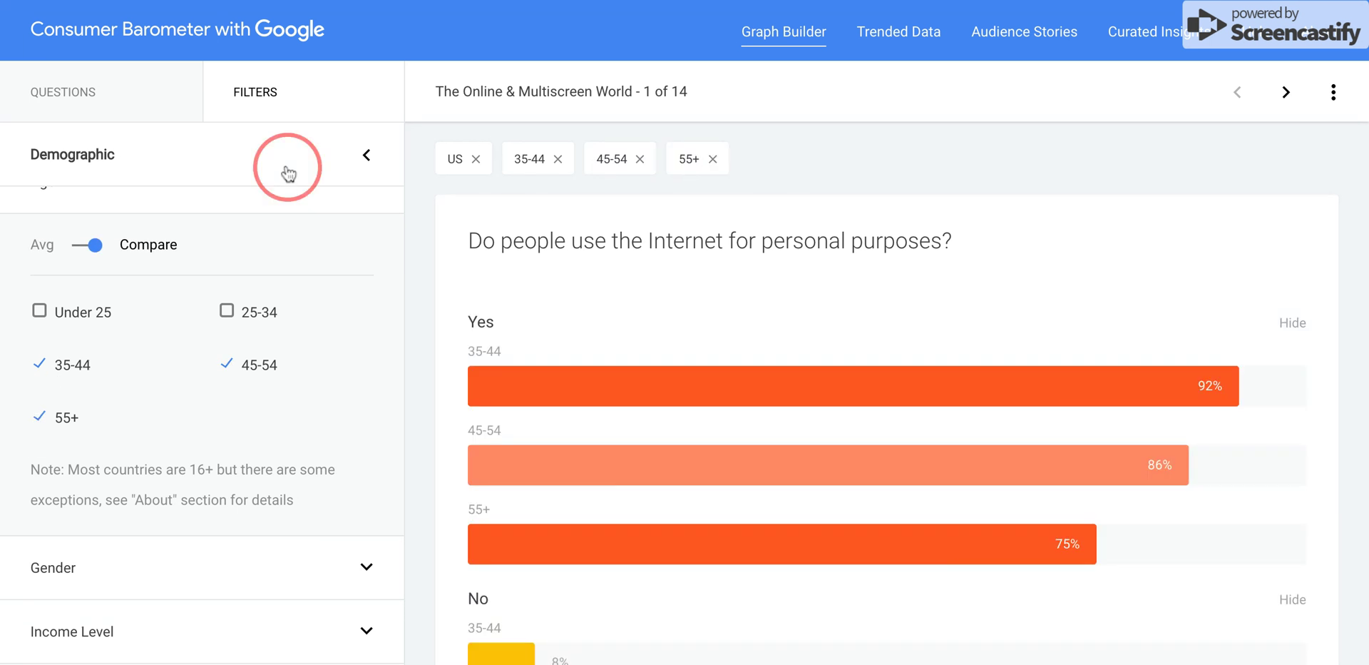
click(270, 221)
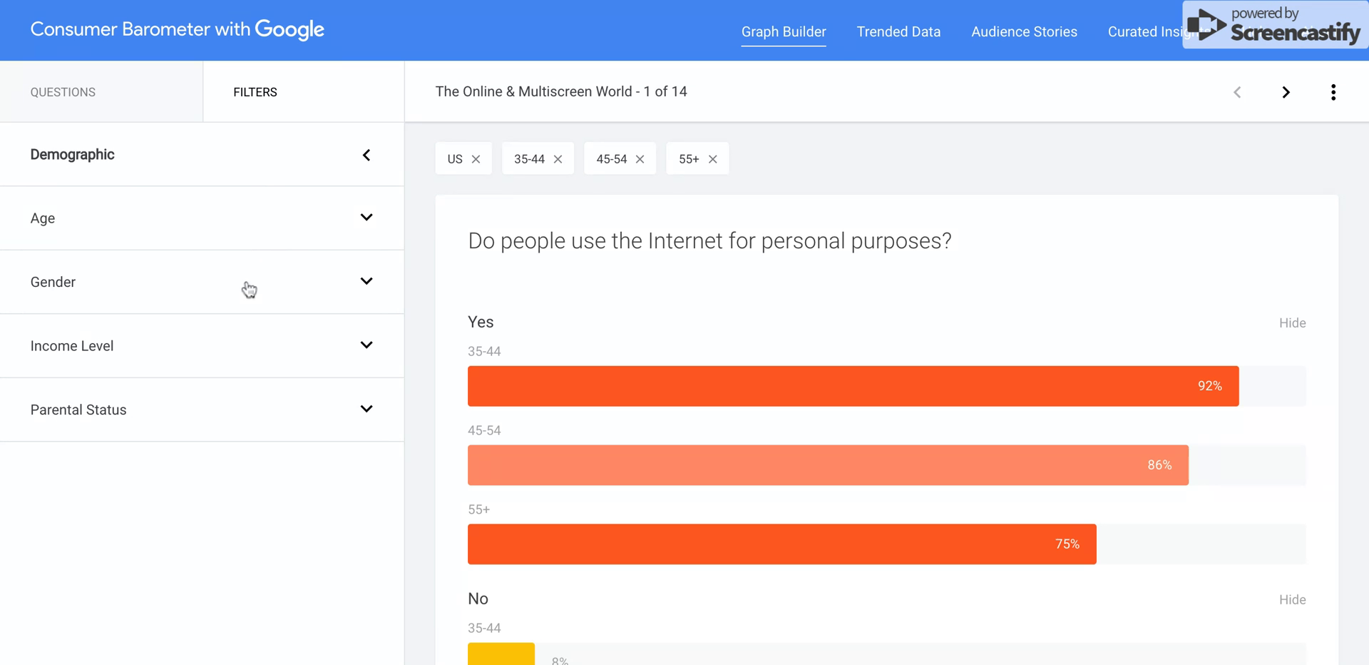
Add the Medium and High income levels to the demographic filters and check the Parental Status options
click(237, 345)
click(229, 477)
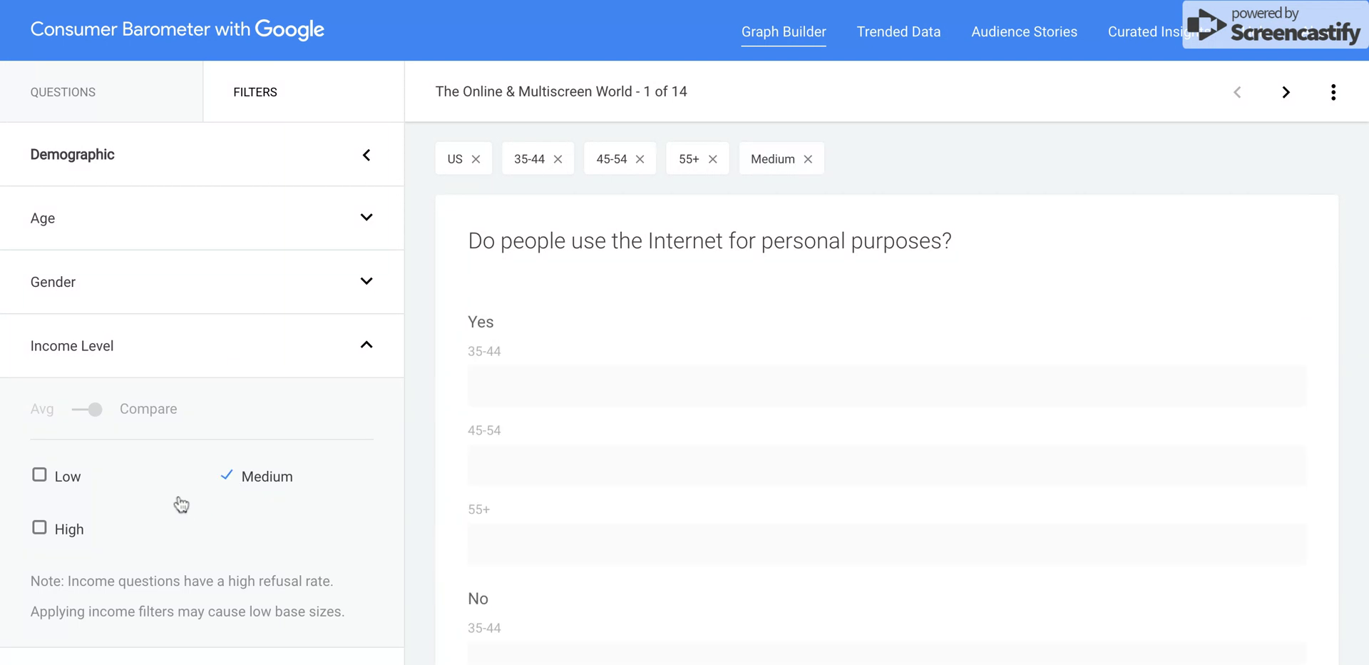
click(39, 528)
click(272, 353)
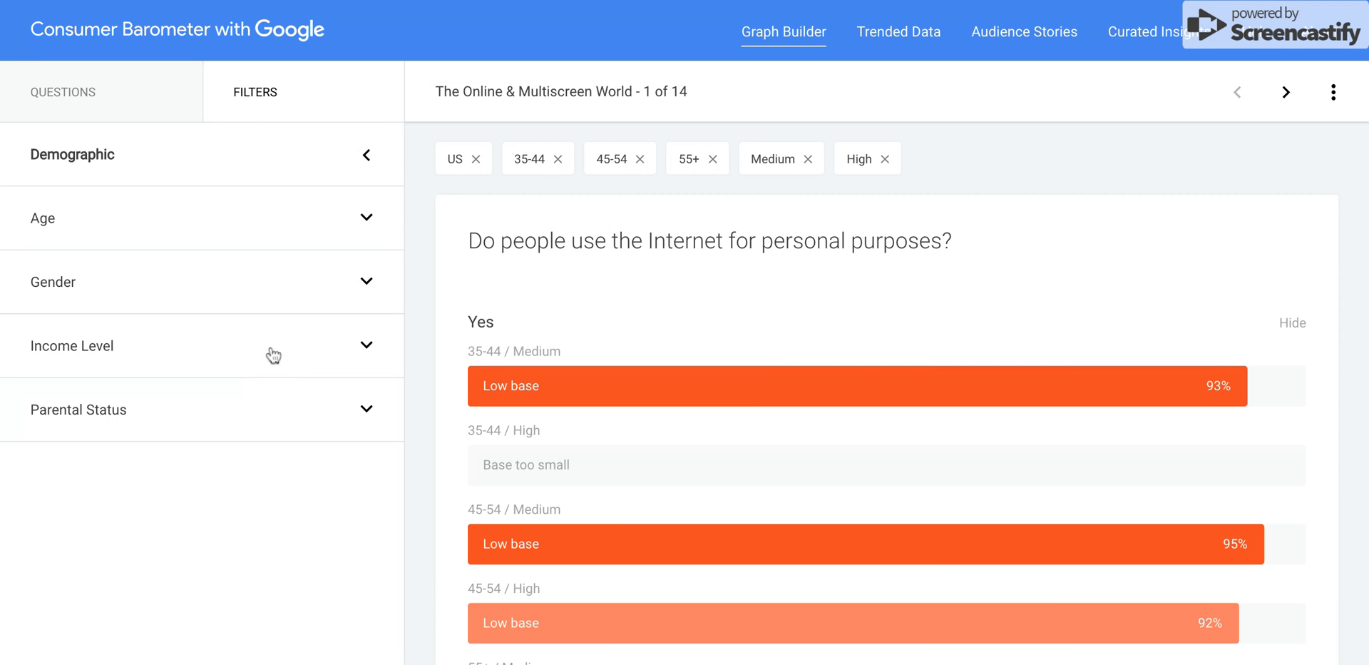
click(263, 408)
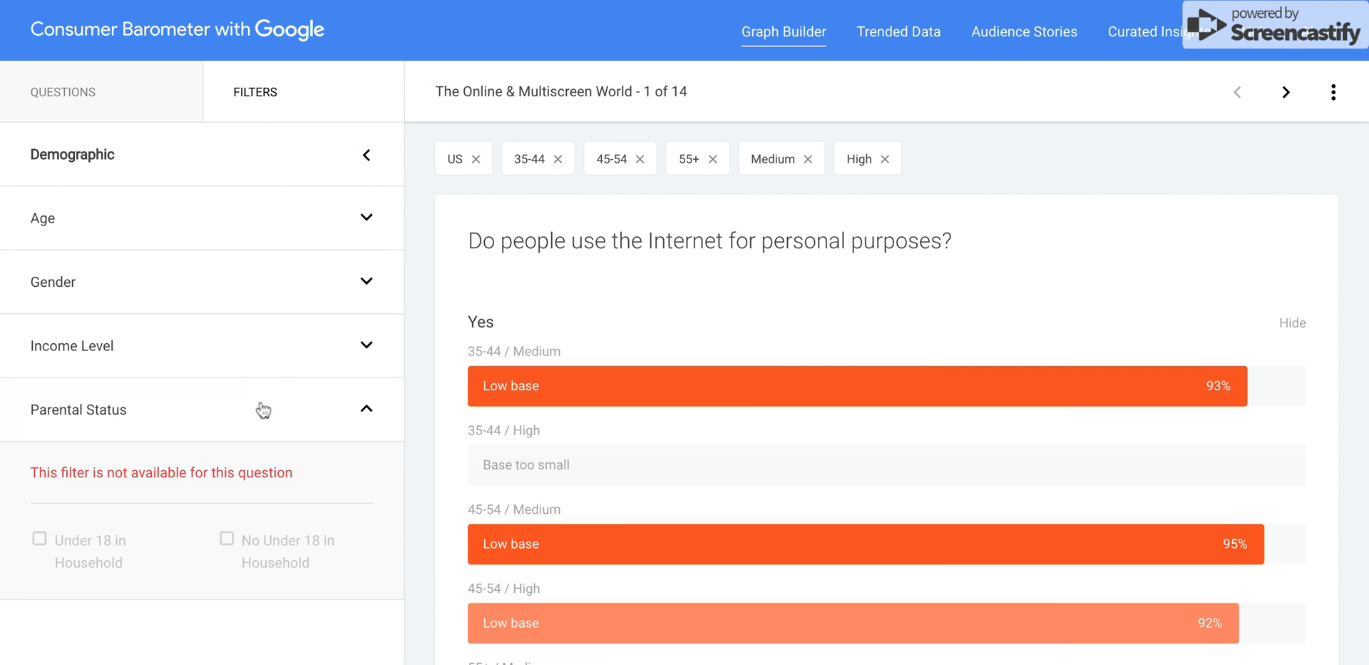
click(264, 410)
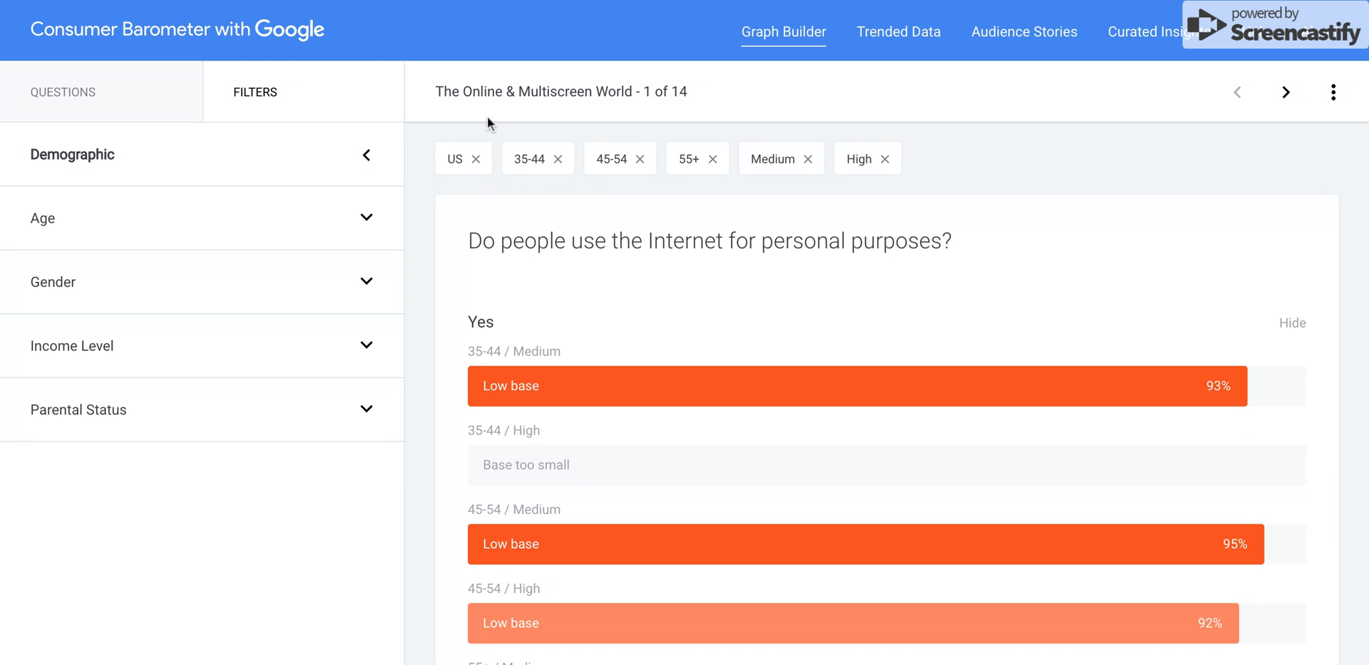
Display the Types of Devices Used question from the Device usage group
click(135, 84)
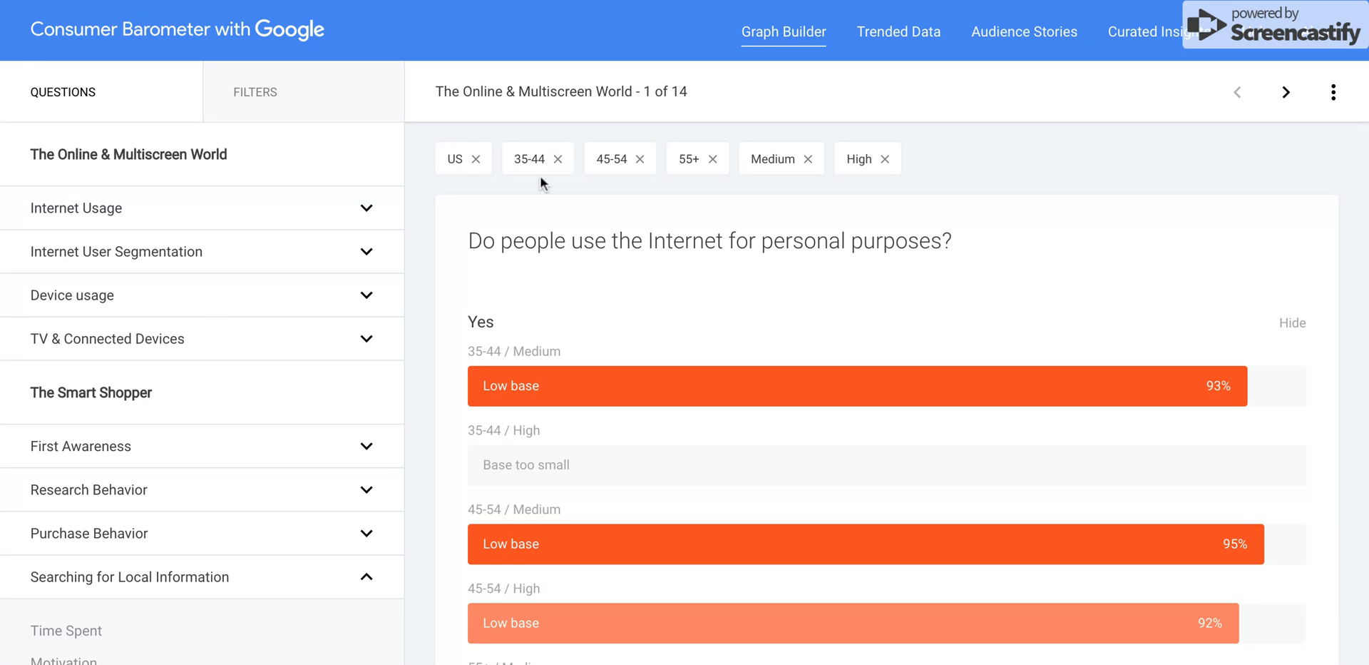
click(214, 306)
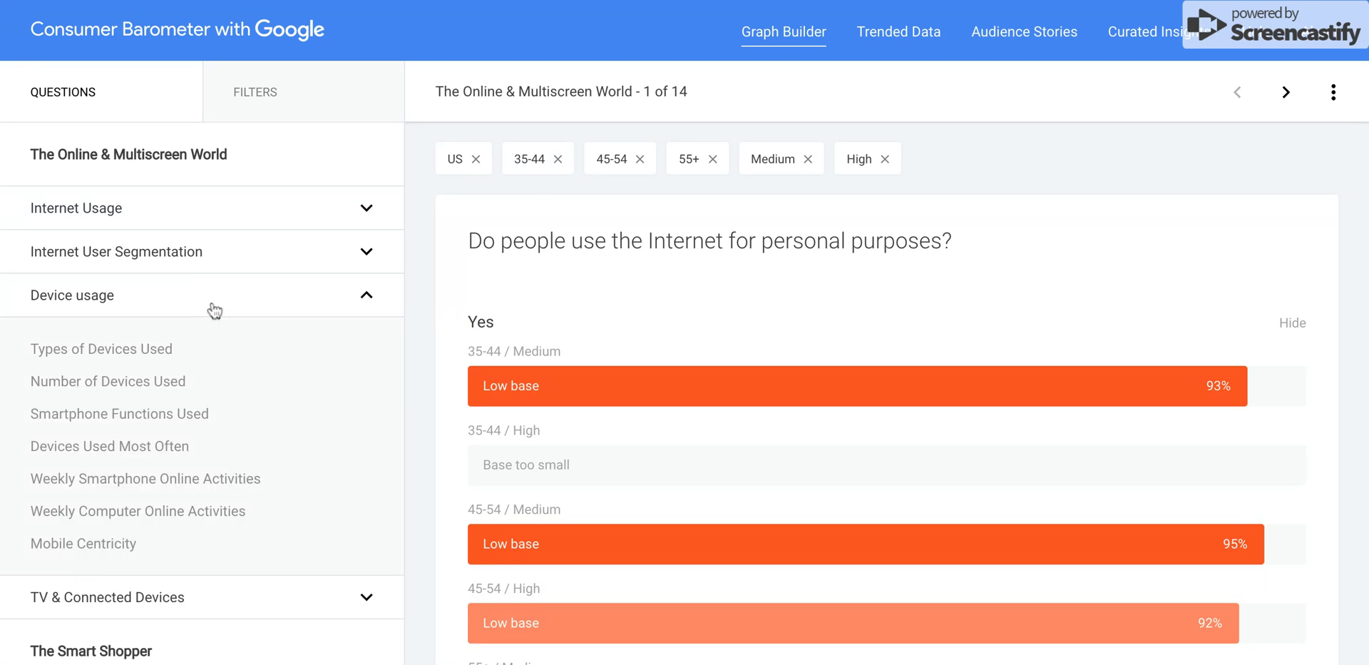
click(151, 349)
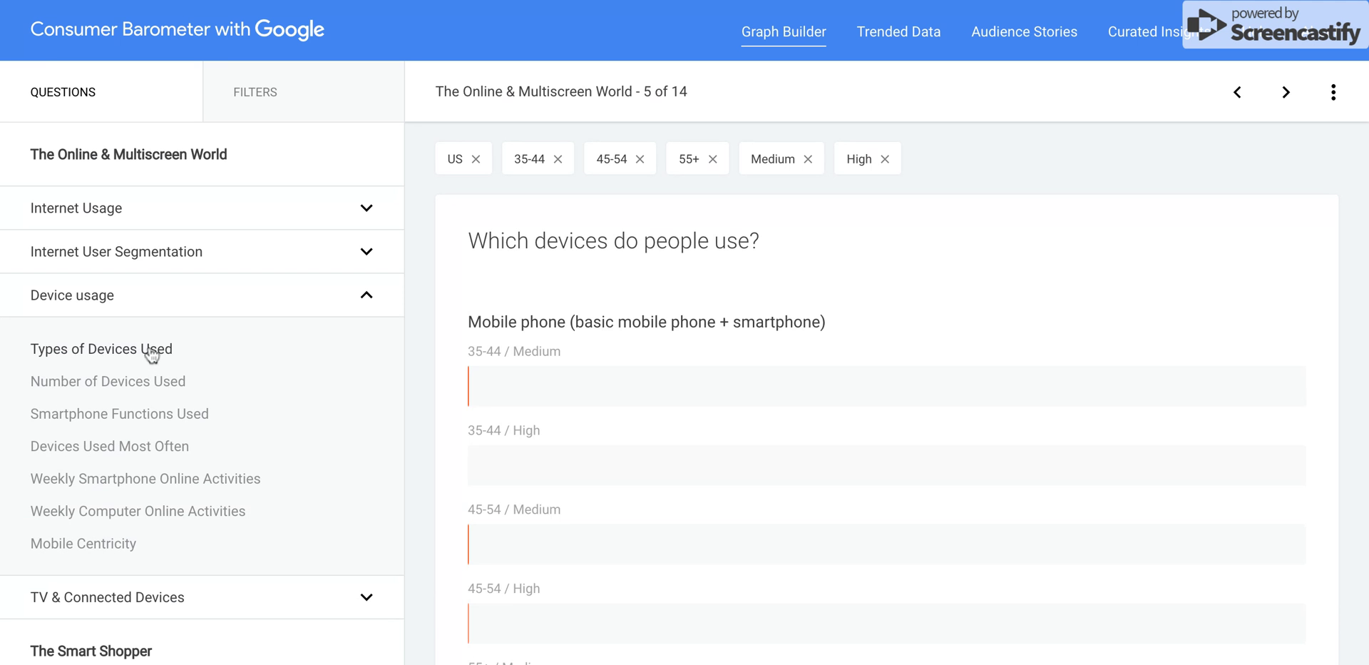
Examine mobile phone, smartphone and computer usage across the filtered age and income groups
scroll(632, 333, down, 2)
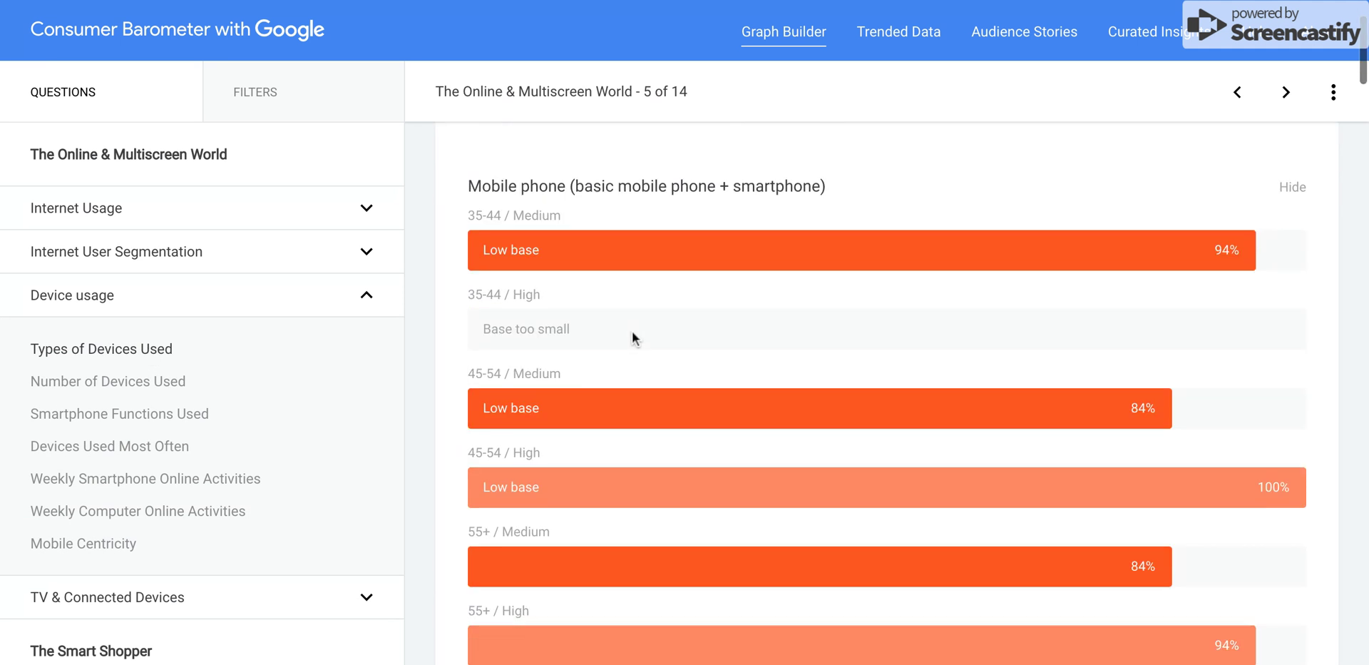
scroll(633, 438, down, 6)
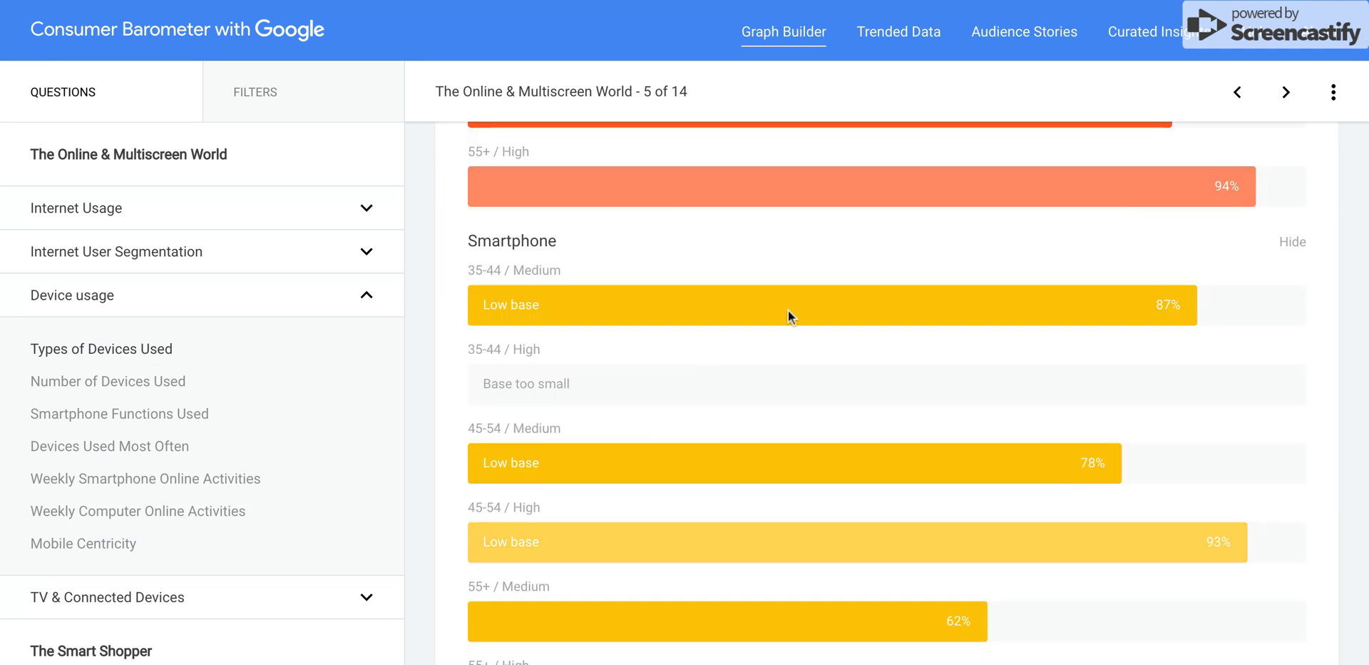
scroll(860, 401, down, 2)
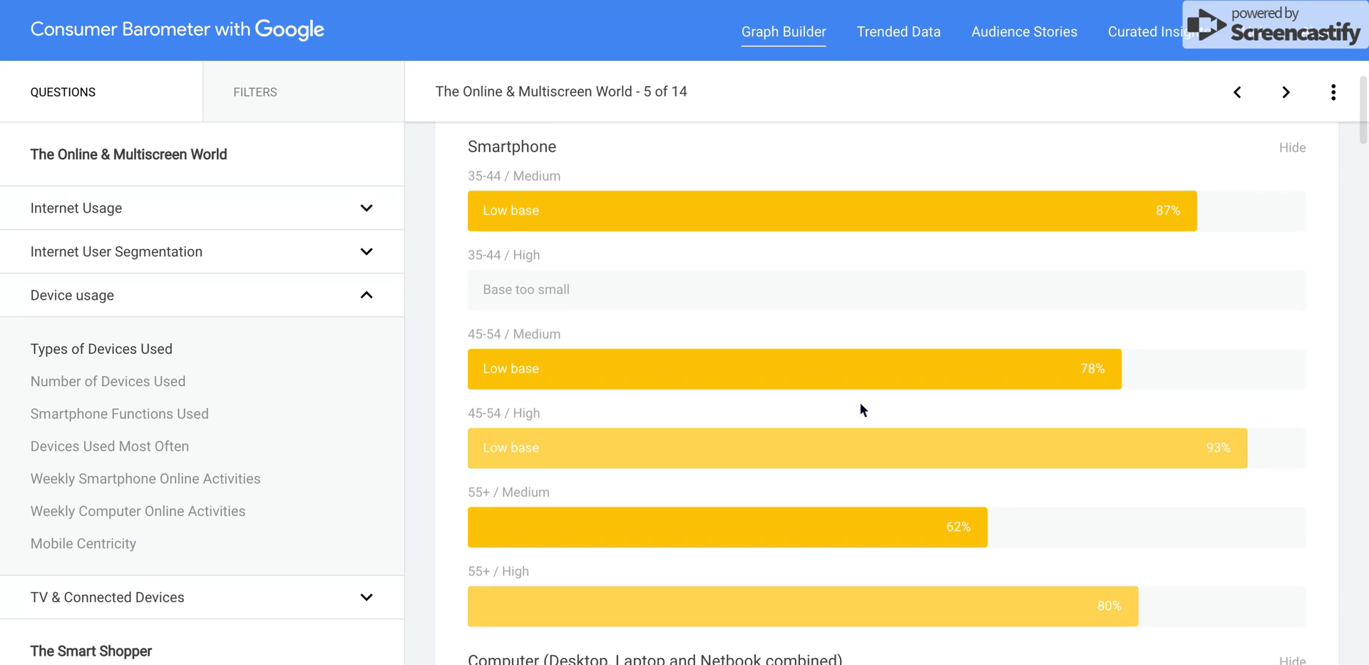
scroll(860, 401, down, 1)
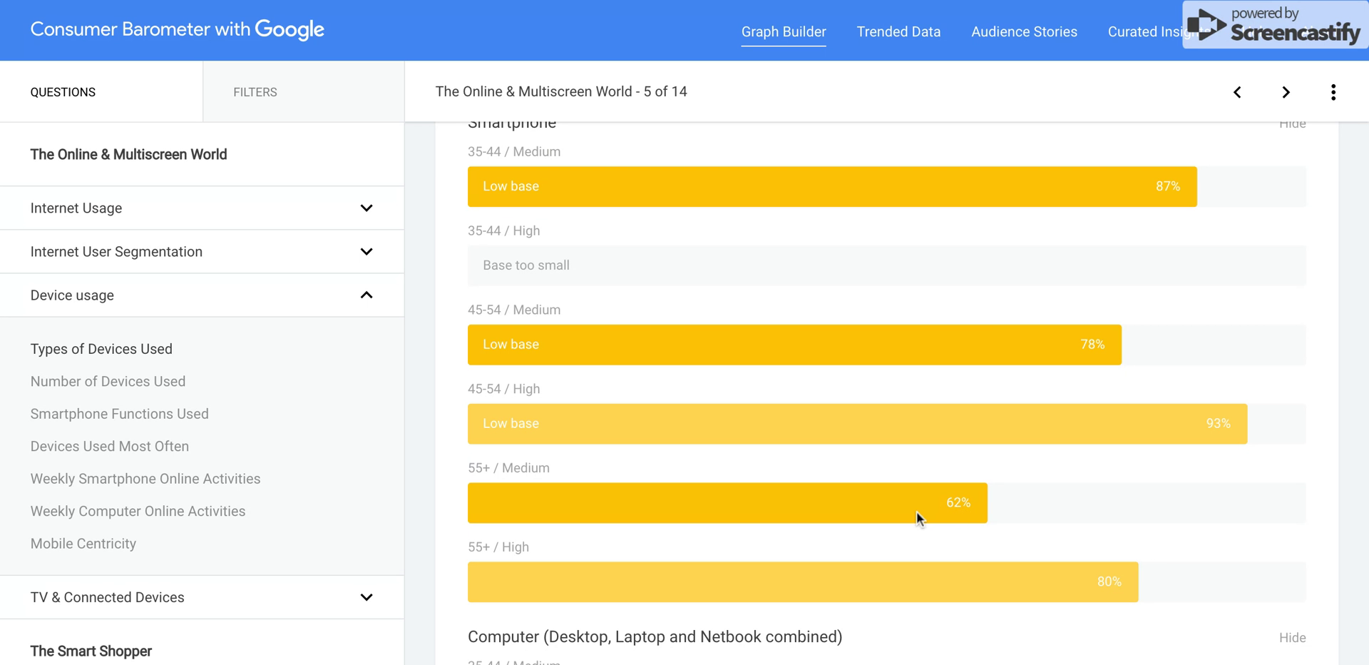
scroll(917, 511, down, 1)
scroll(917, 511, down, 1)
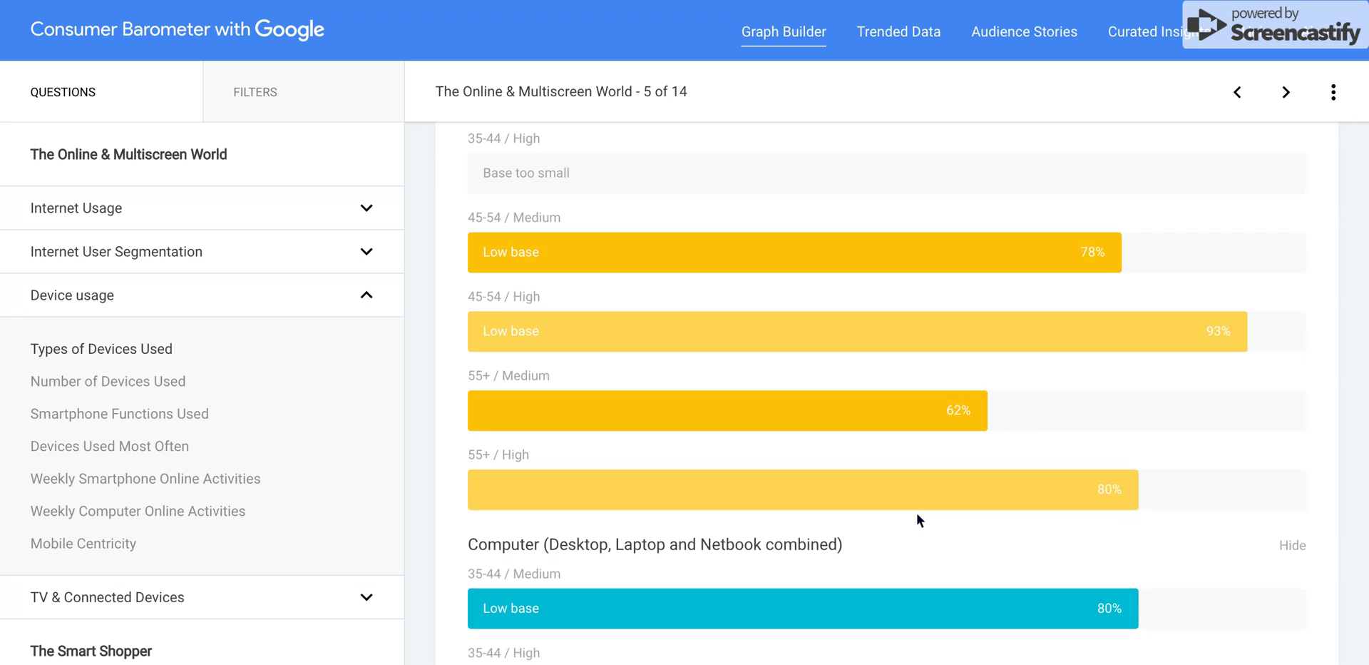
scroll(917, 512, down, 3)
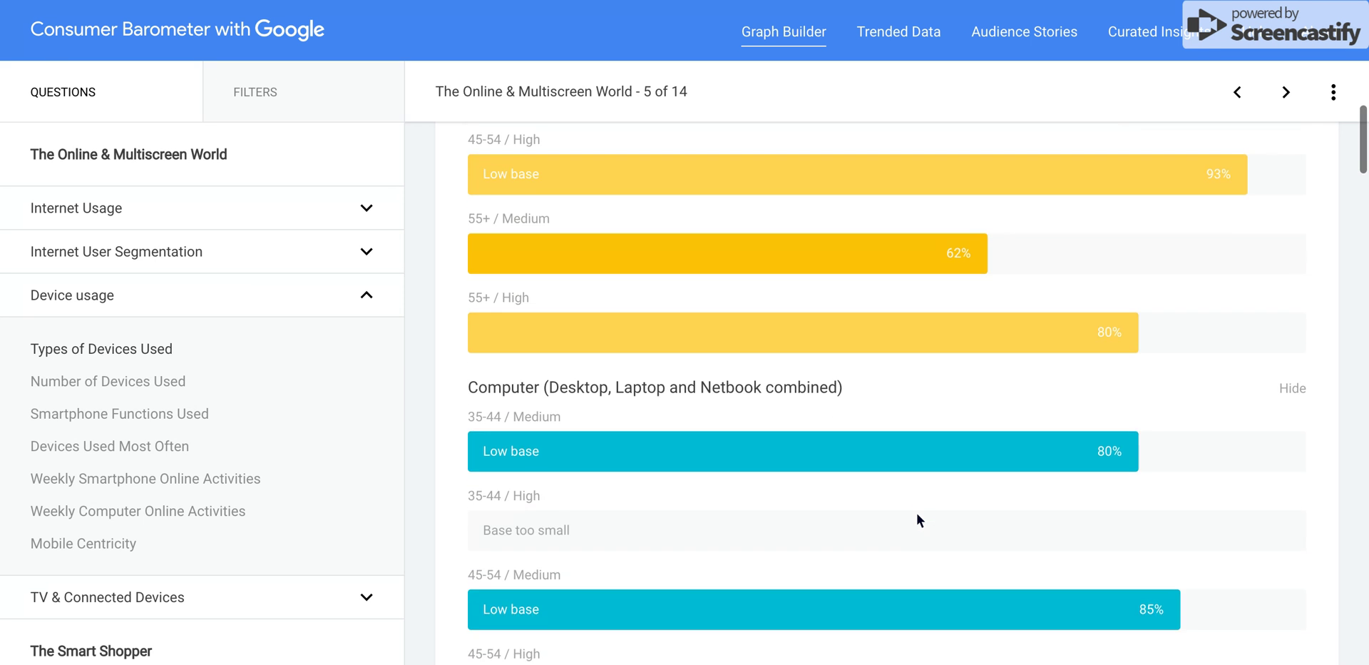
scroll(917, 512, down, 4)
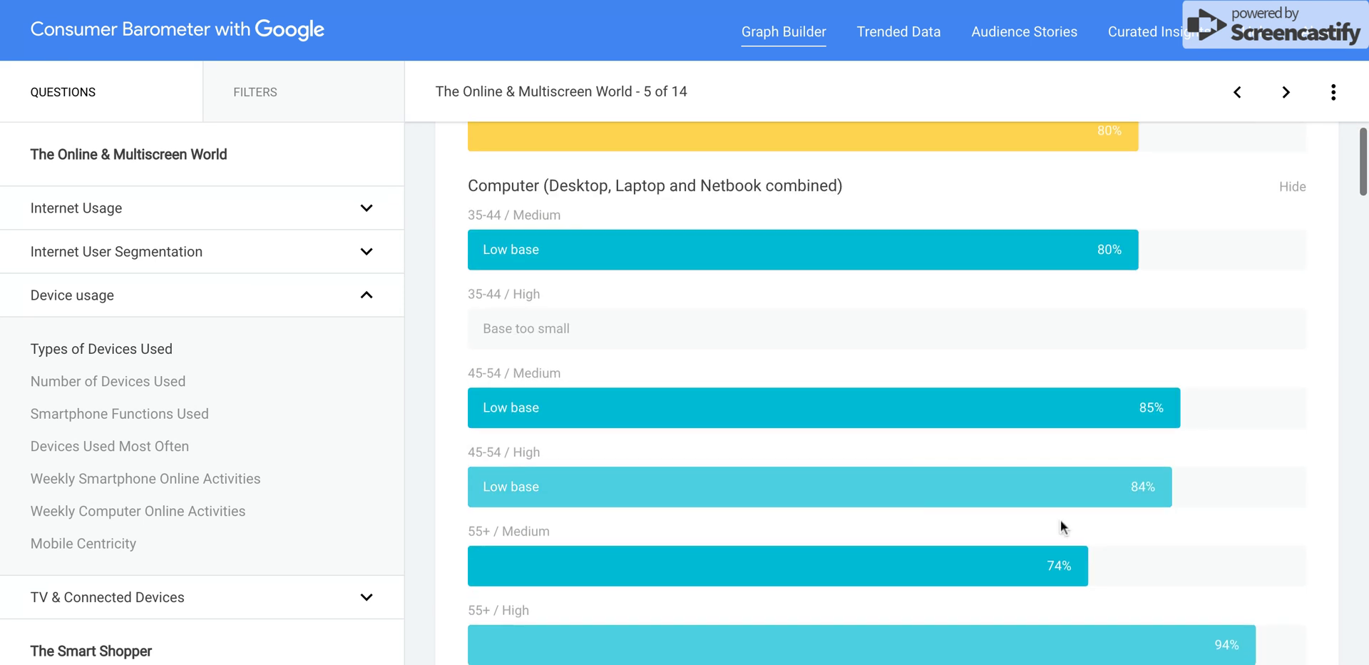
scroll(1018, 555, down, 2)
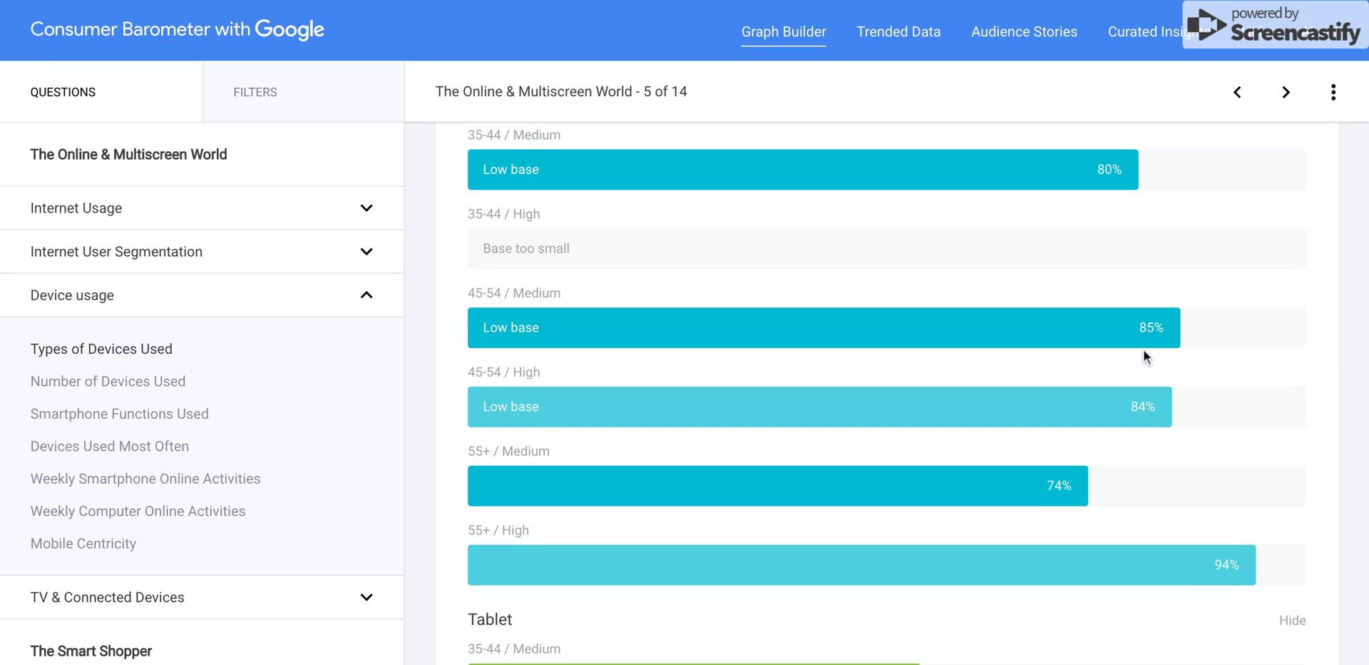
scroll(1031, 358, up, 7)
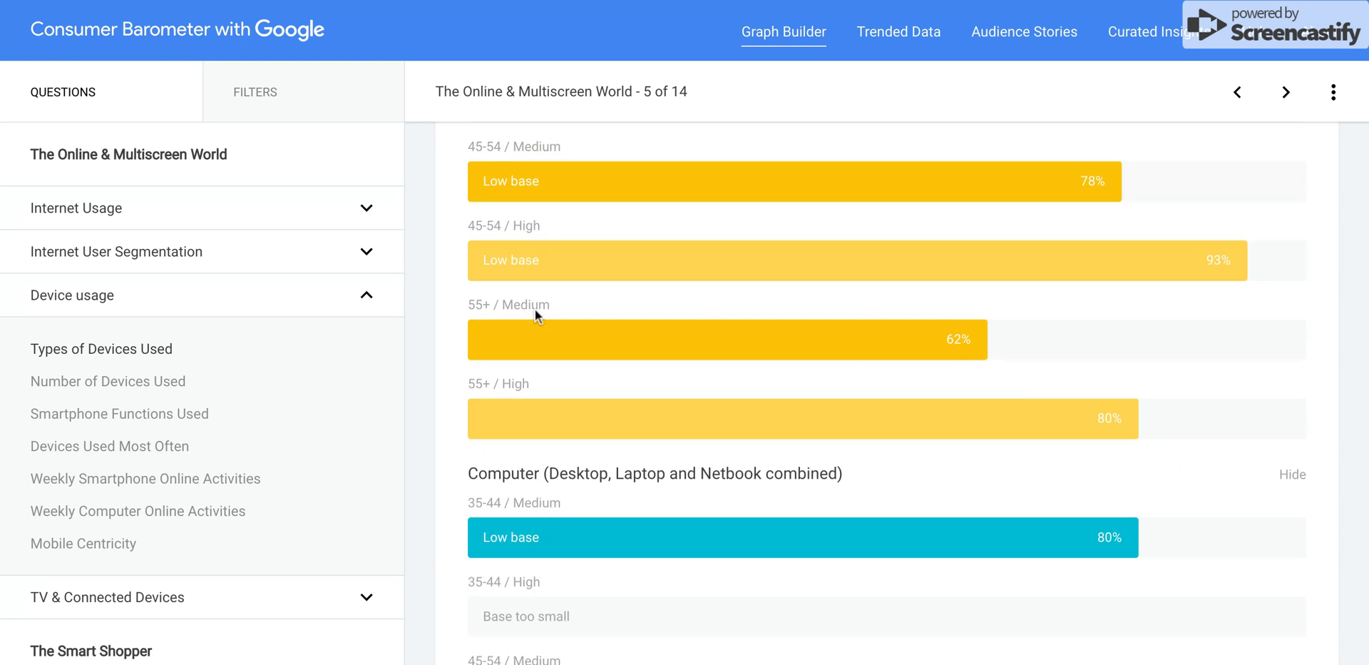
scroll(529, 310, down, 9)
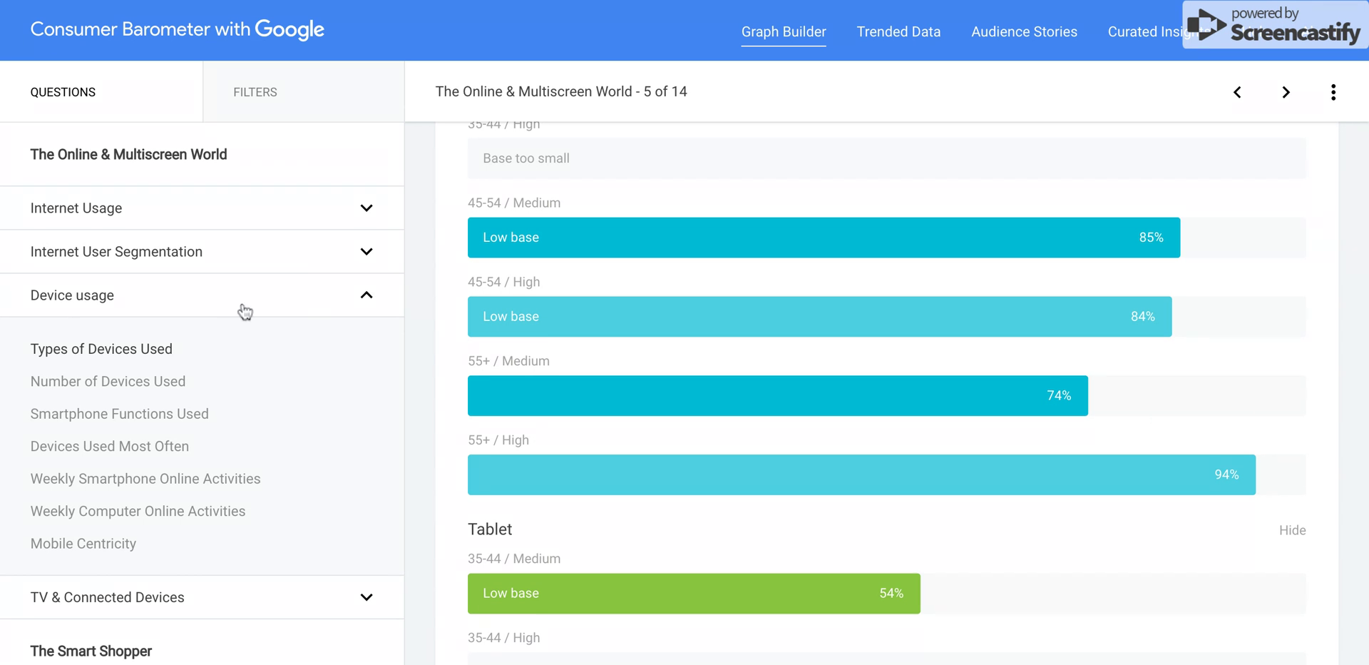
Switch the graph to the Weekly Smartphone Online Activities question
click(194, 494)
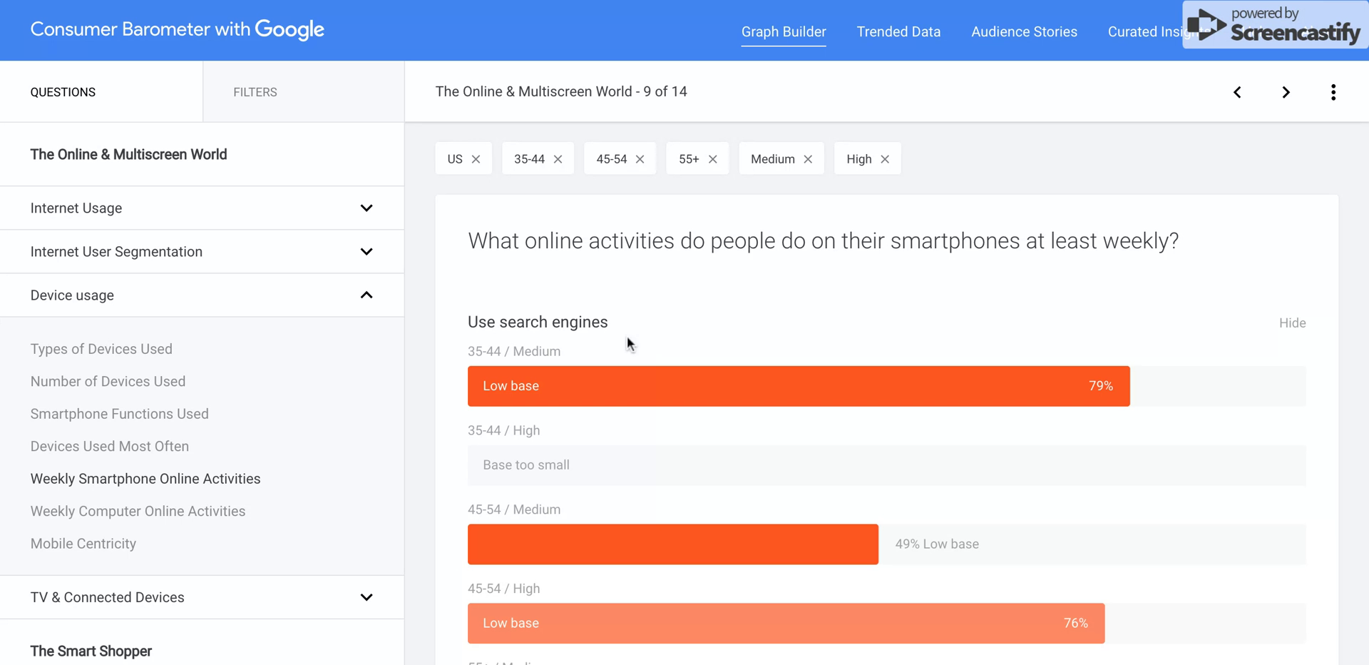
Examine weekly smartphone search engine use across the filtered age and income groups
scroll(597, 390, down, 2)
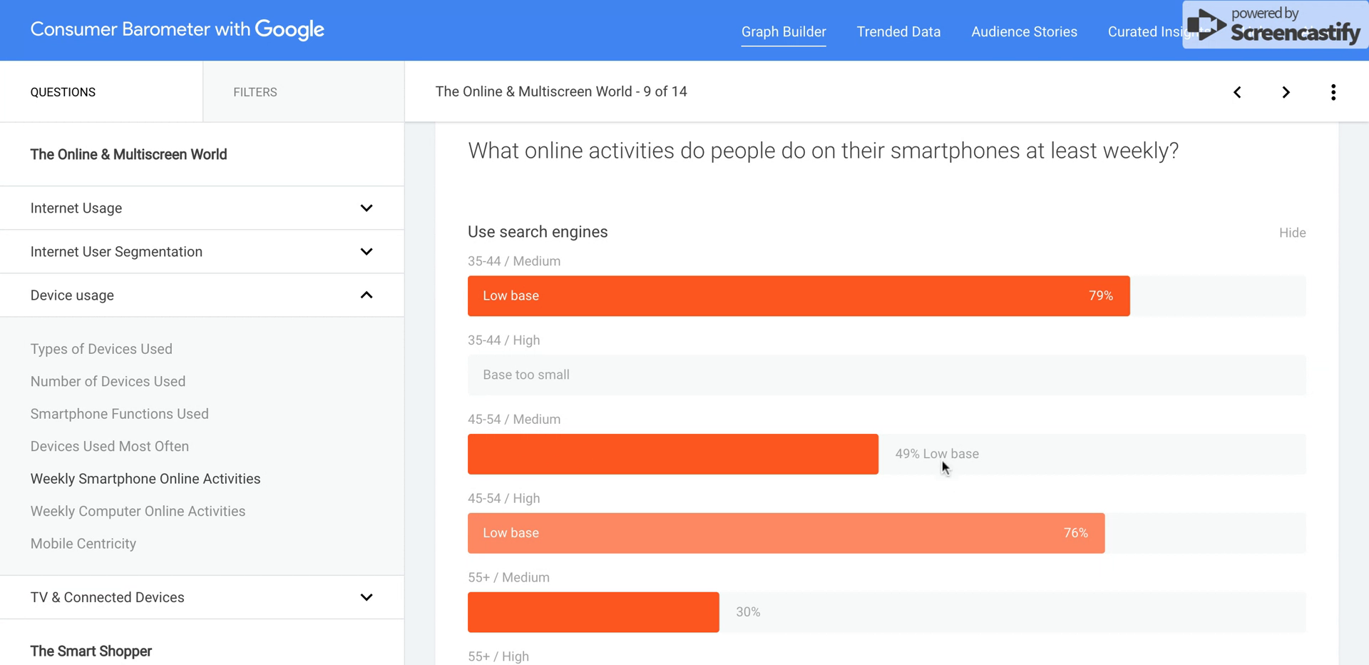
scroll(631, 593, down, 1)
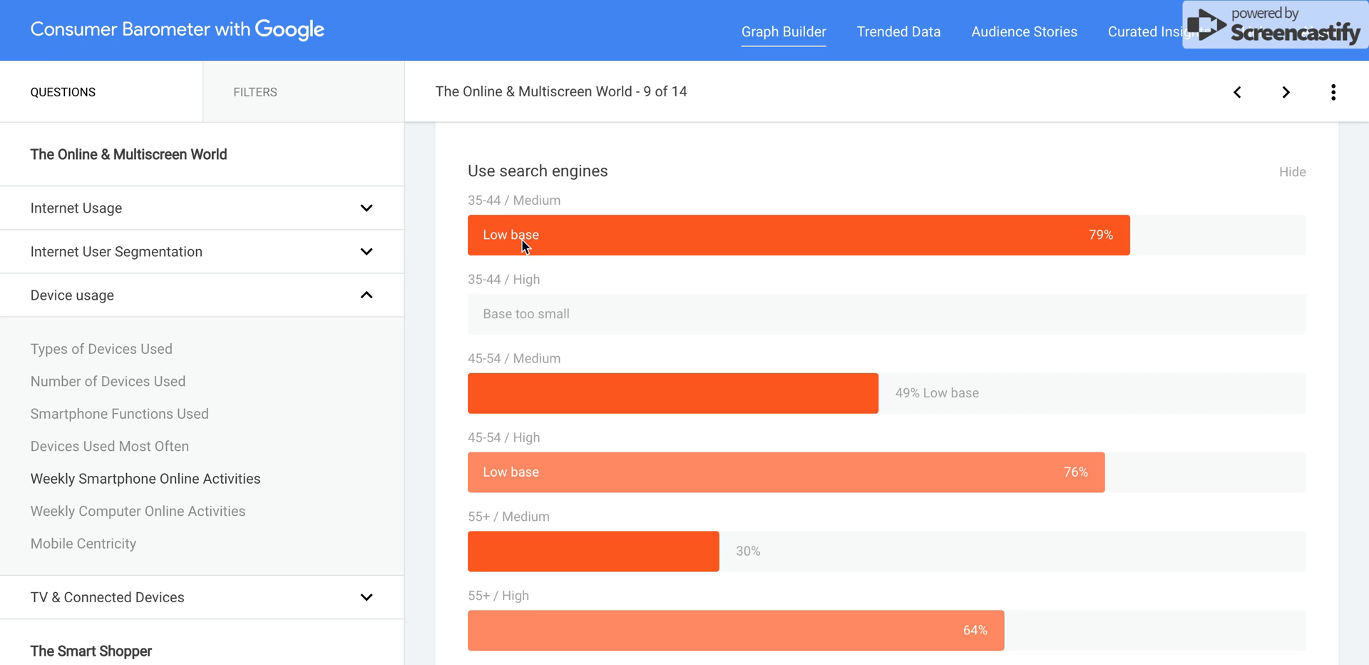
scroll(522, 240, up, 2)
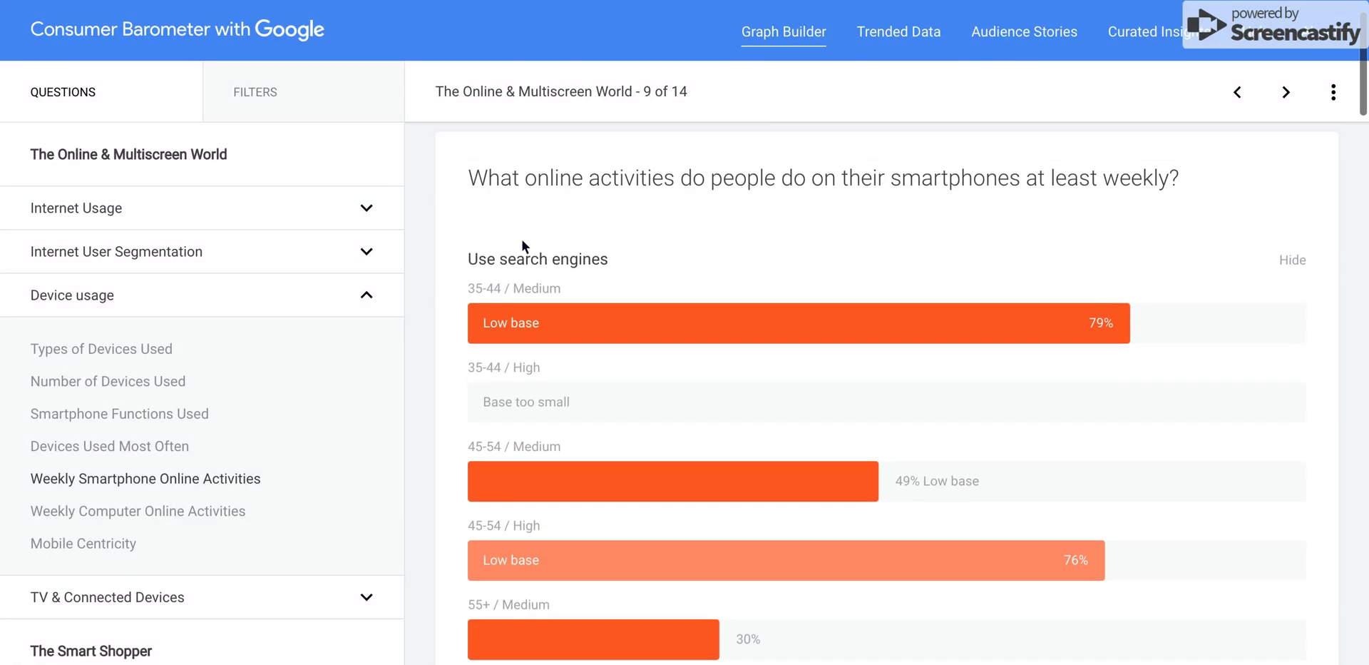
scroll(521, 238, down, 1)
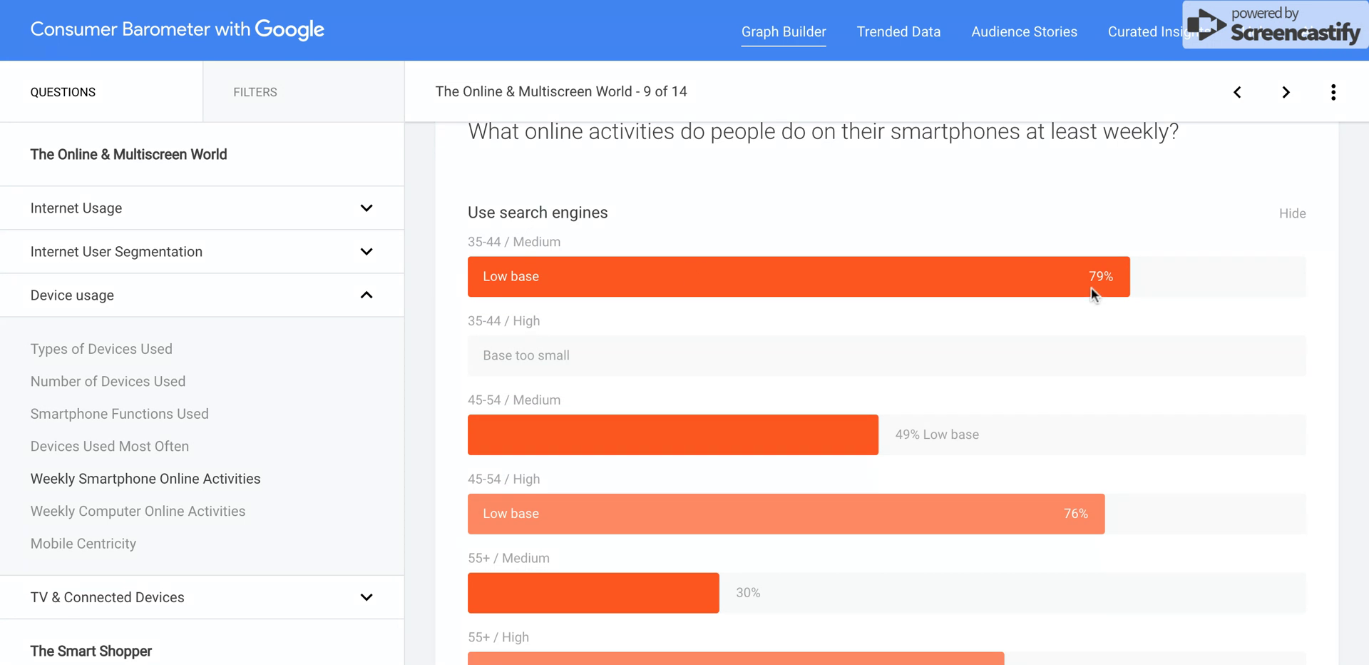
scroll(1058, 285, down, 2)
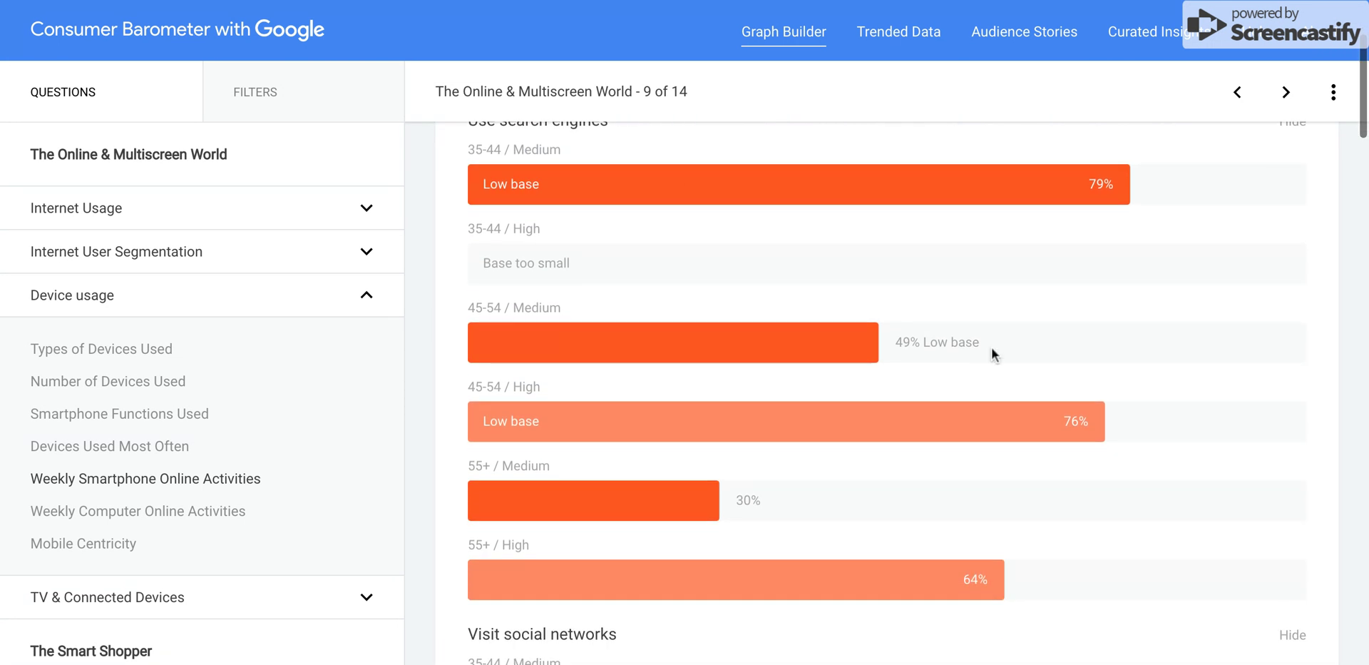
scroll(991, 348, down, 1)
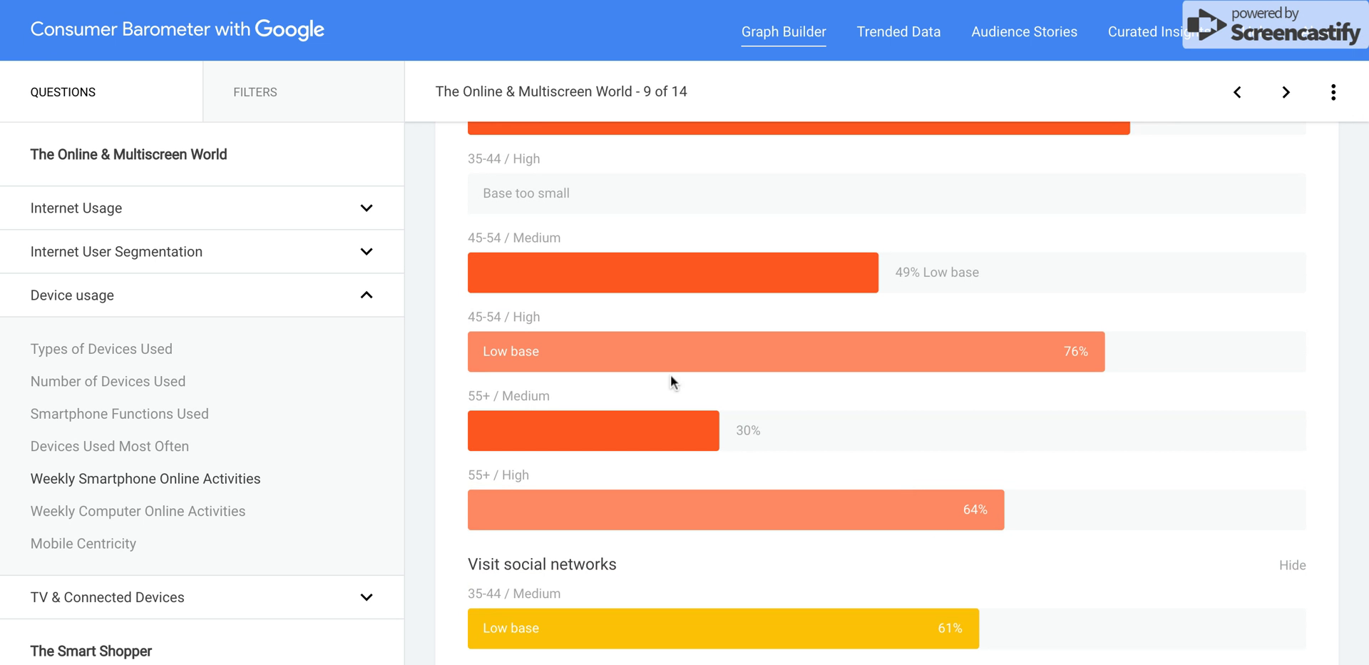
scroll(774, 427, up, 2)
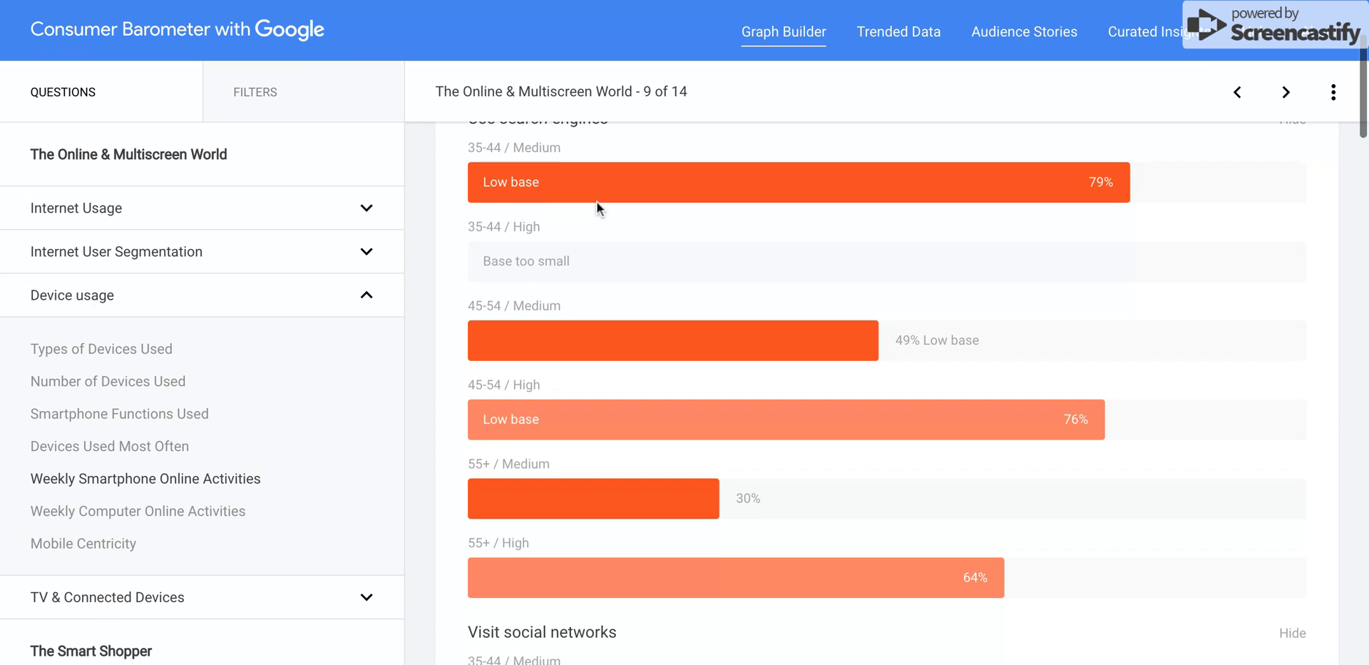
scroll(596, 202, down, 2)
scroll(596, 203, down, 2)
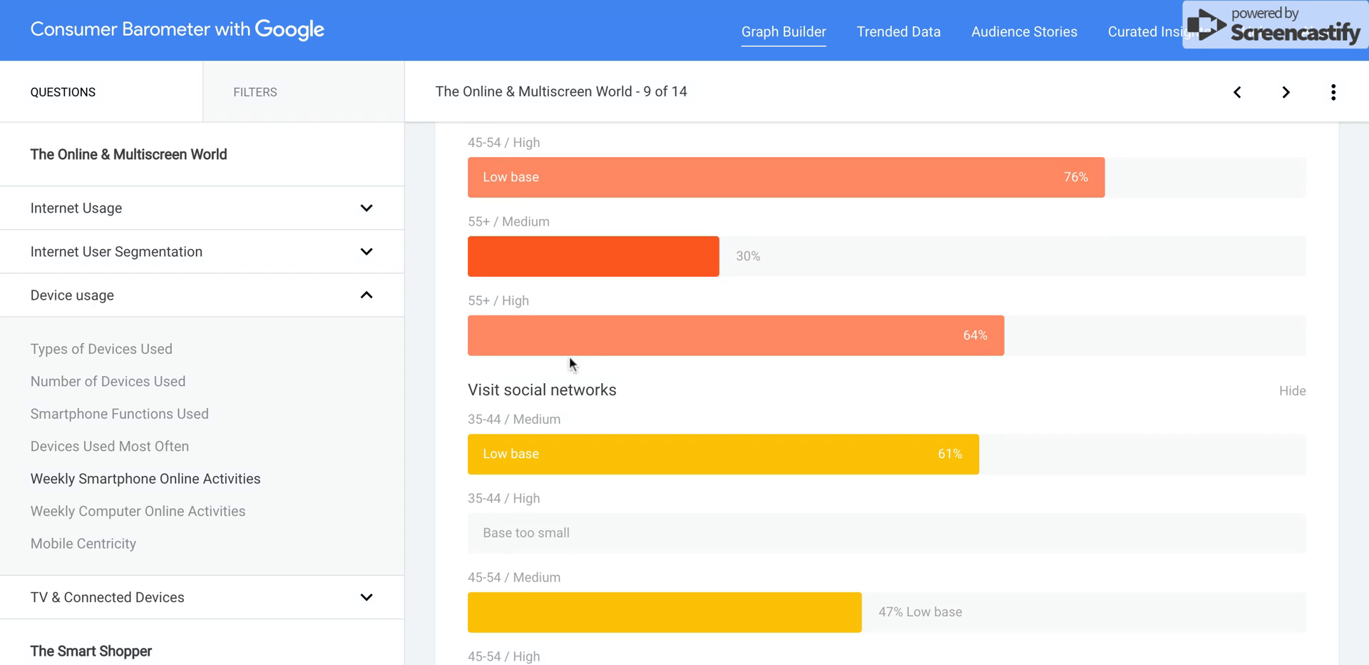
Compare weekly smartphone use for social networks, games, online videos and purchases across the filtered age and income groups
scroll(866, 358, down, 3)
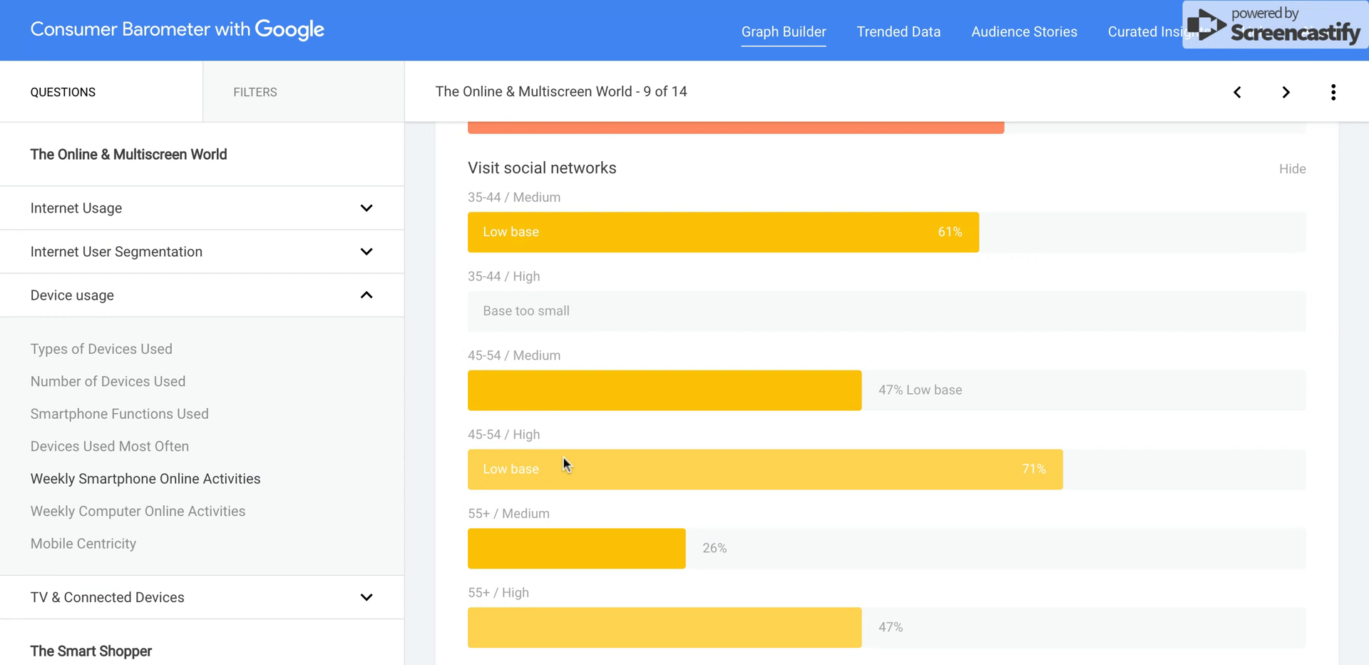
scroll(528, 469, down, 1)
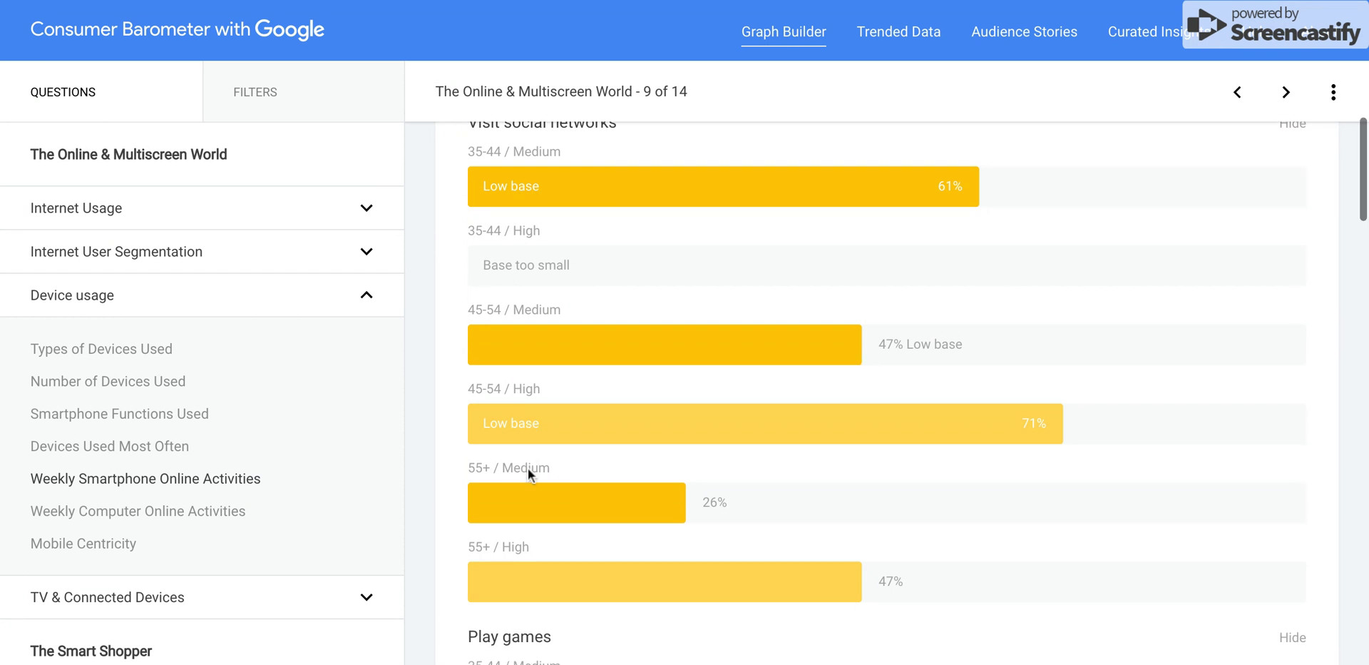
scroll(527, 469, up, 1)
scroll(527, 469, down, 1)
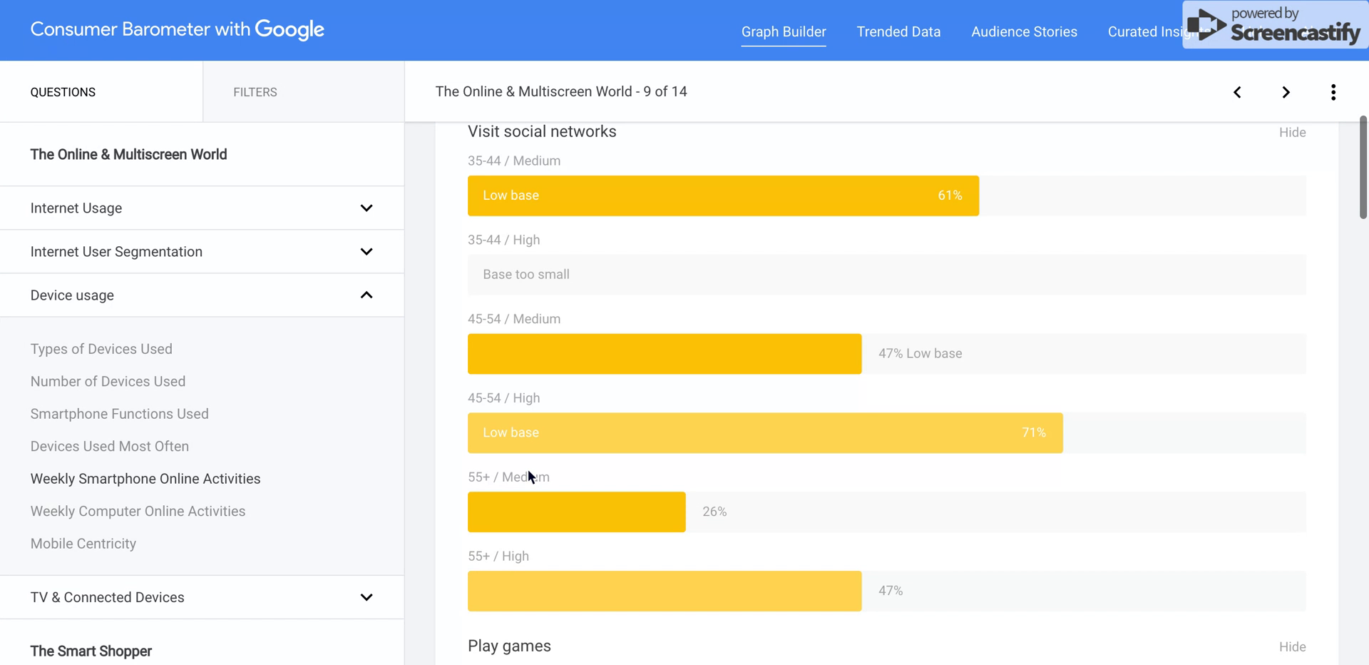
scroll(528, 469, down, 1)
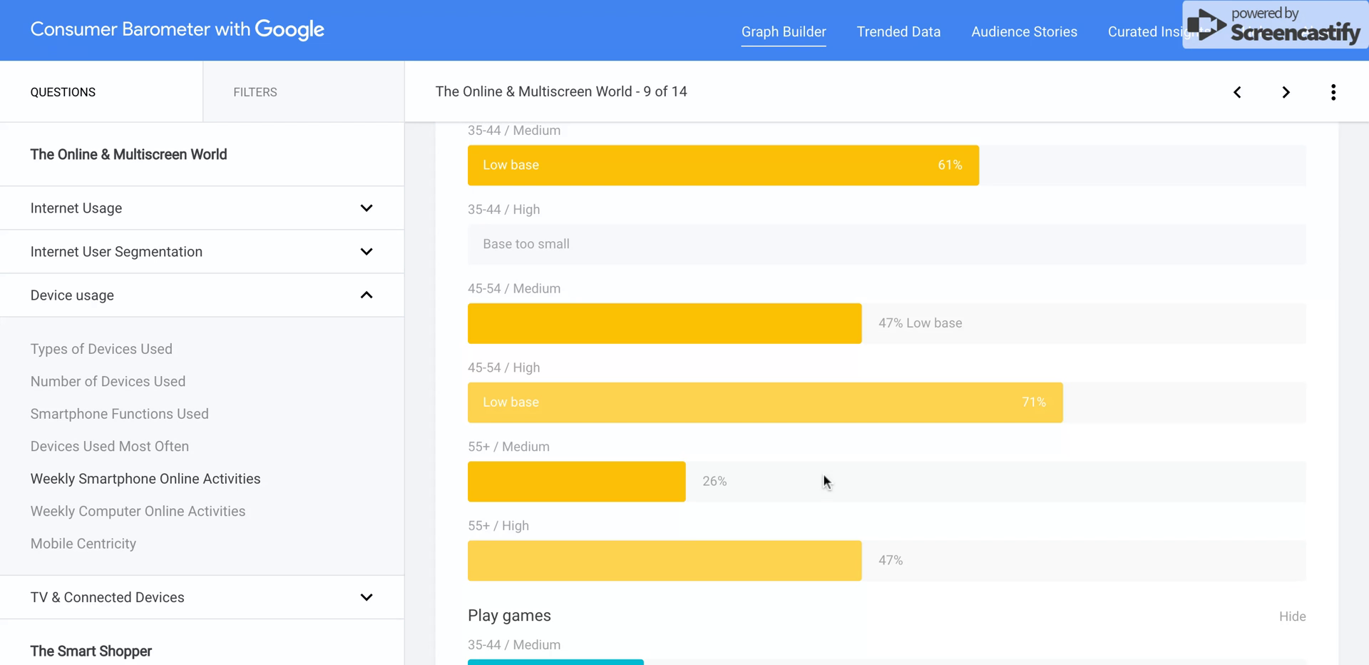
scroll(824, 476, down, 5)
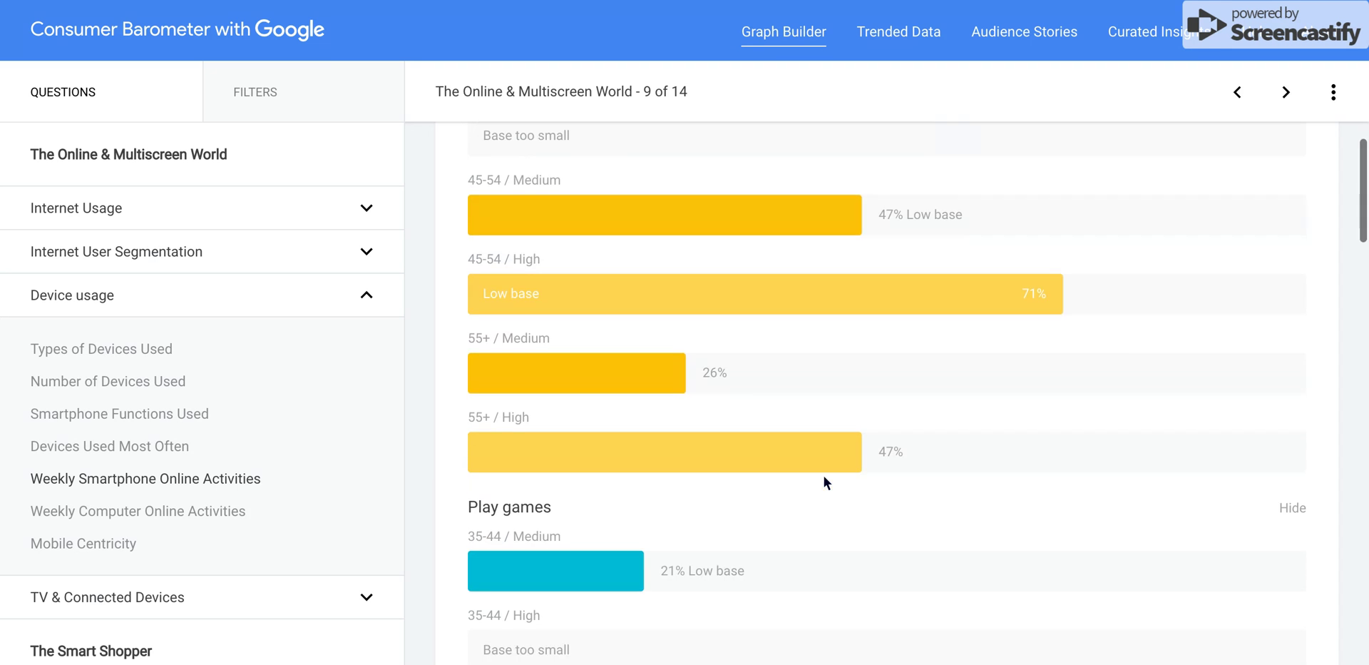
scroll(559, 485, down, 1)
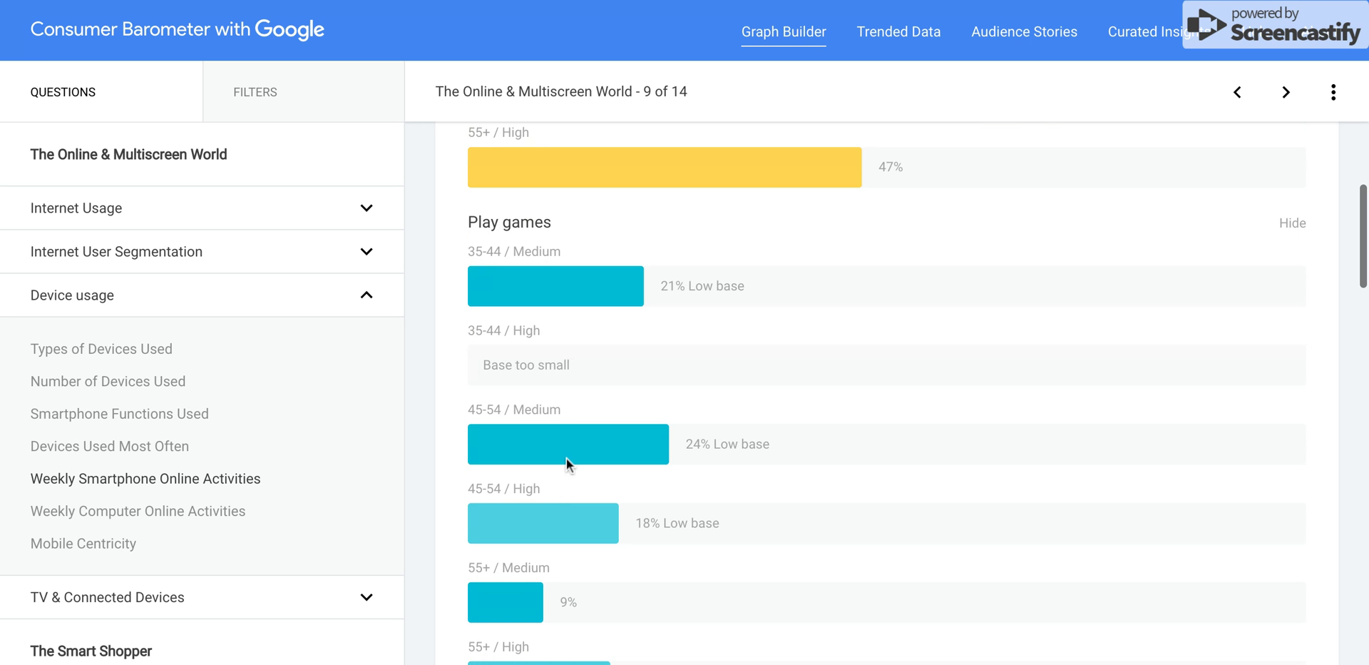
scroll(539, 487, down, 3)
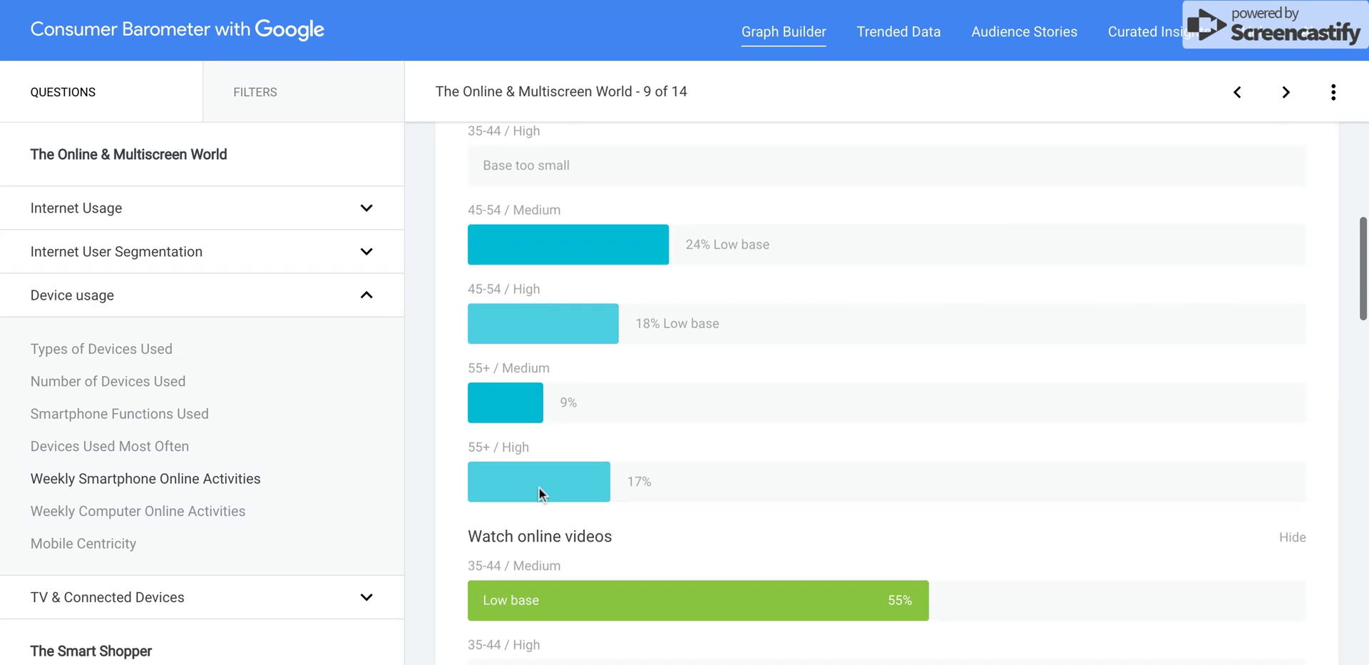
scroll(539, 490, down, 4)
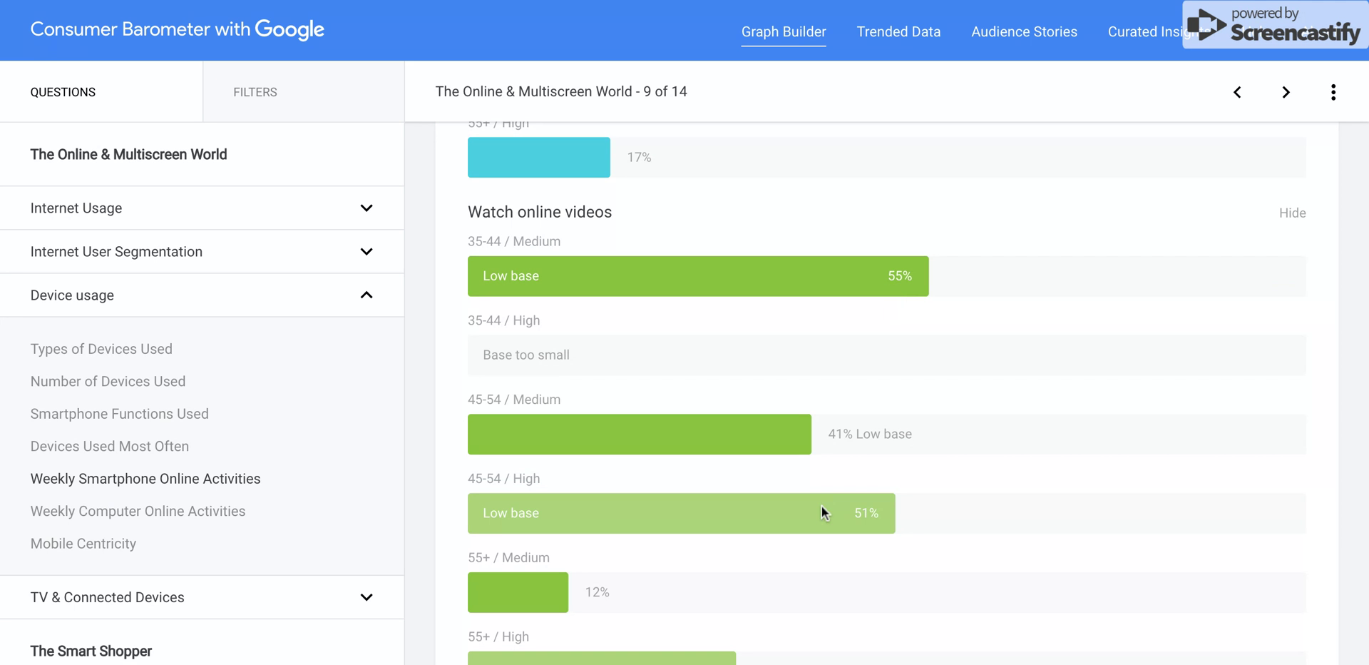
scroll(822, 507, up, 1)
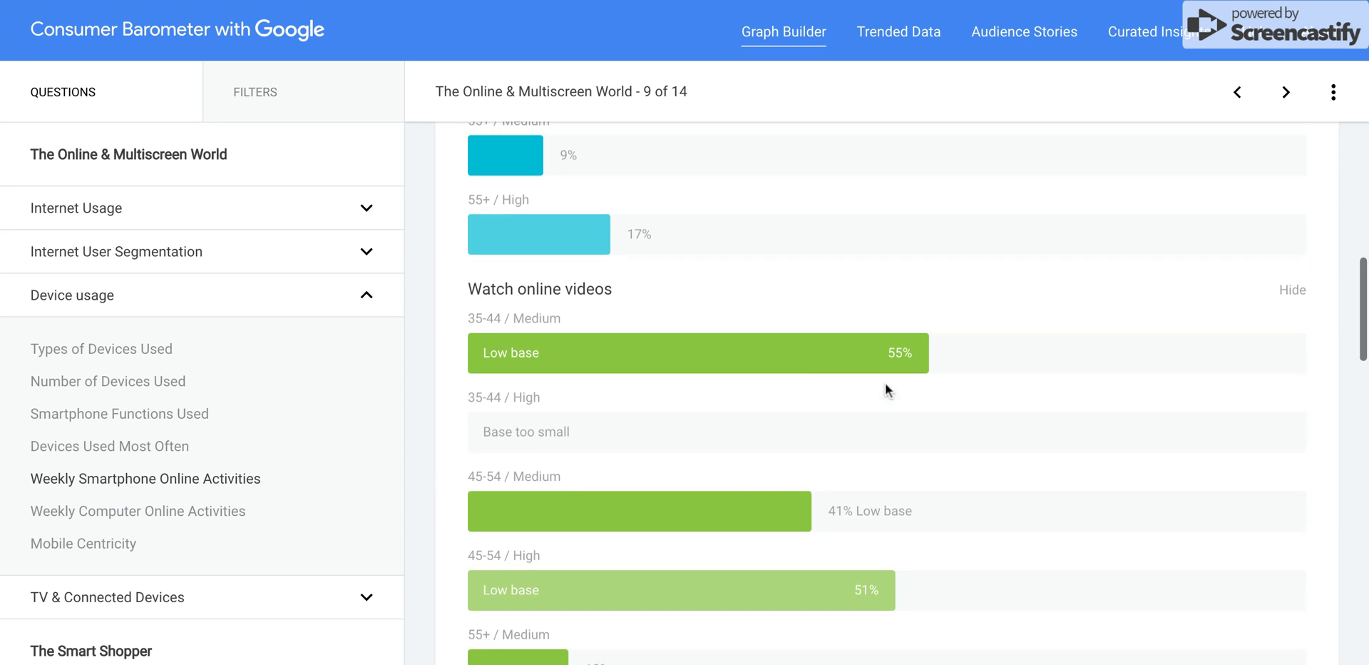
scroll(884, 383, down, 10)
scroll(895, 314, up, 1)
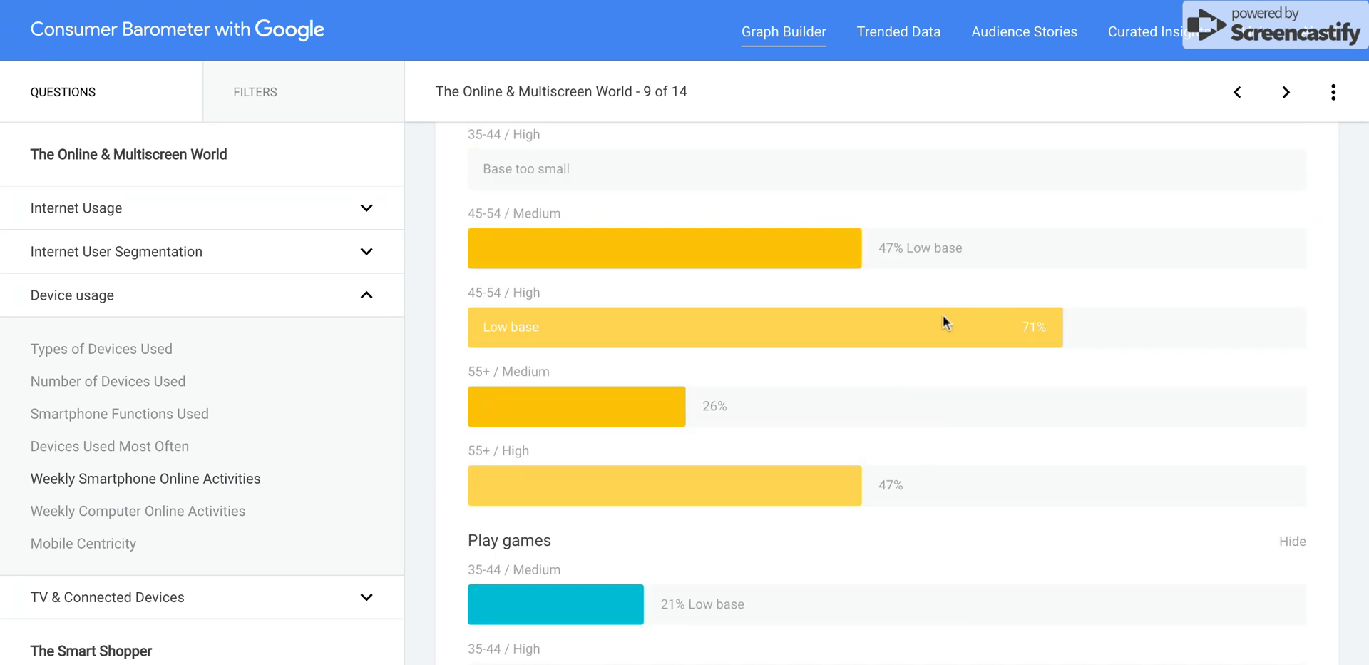
scroll(884, 328, up, 1)
scroll(884, 328, down, 8)
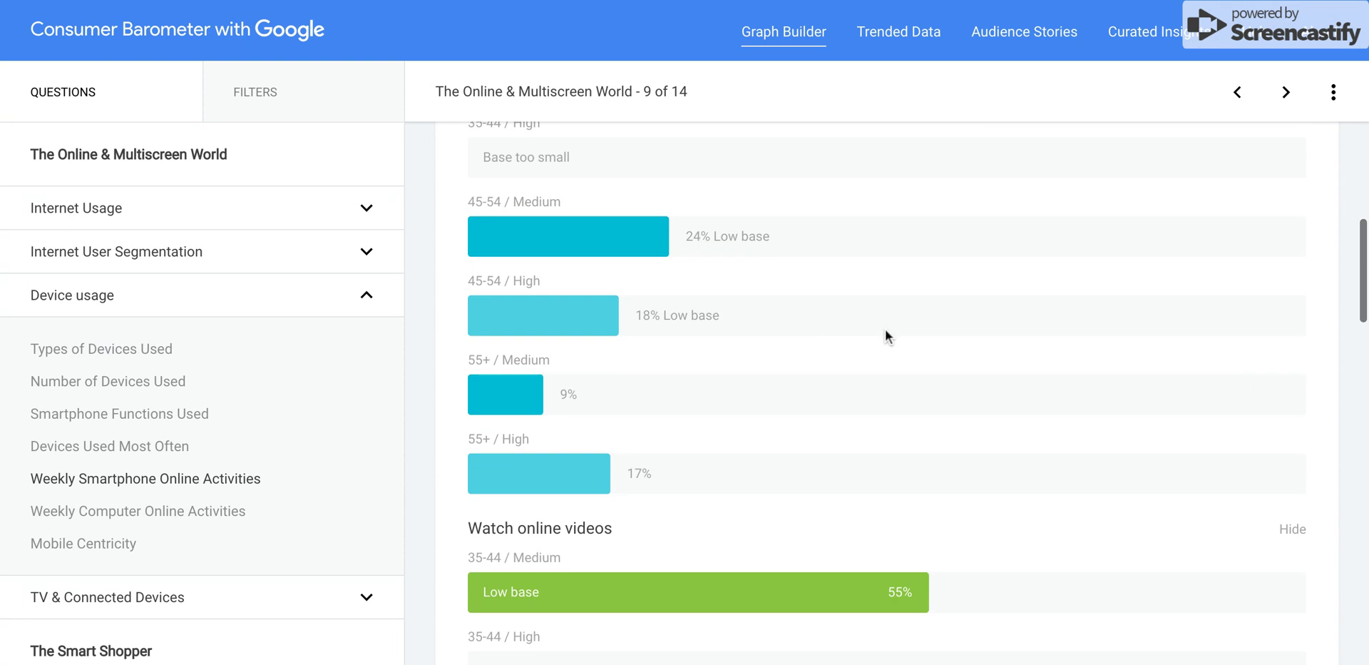
scroll(884, 328, down, 10)
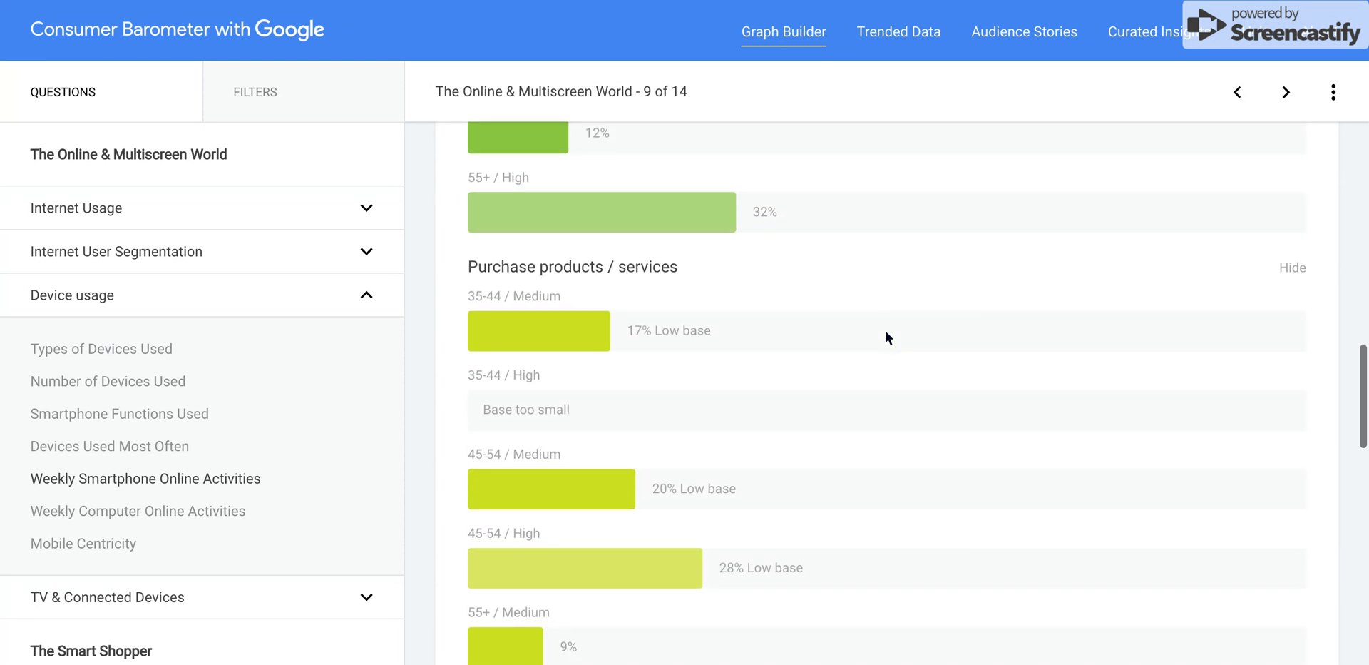
Display the First Awareness - Pre-Purchase Research question from The Smart Shopper section
click(280, 297)
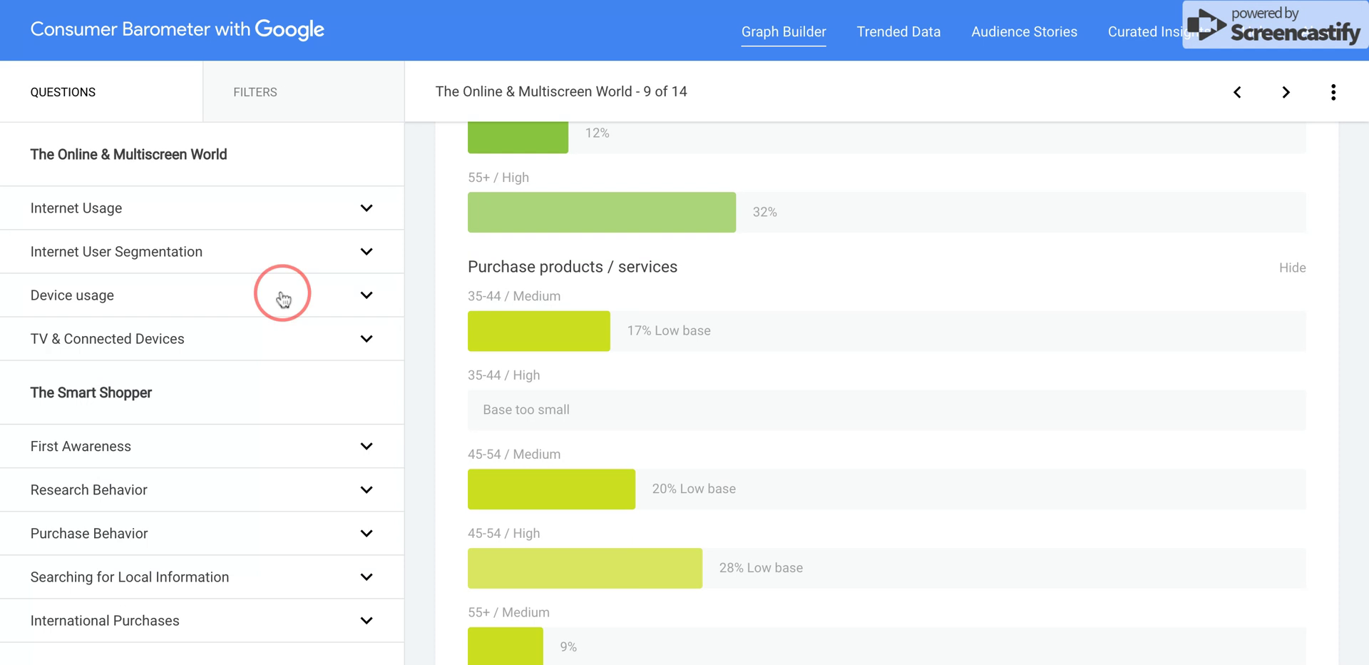
click(248, 446)
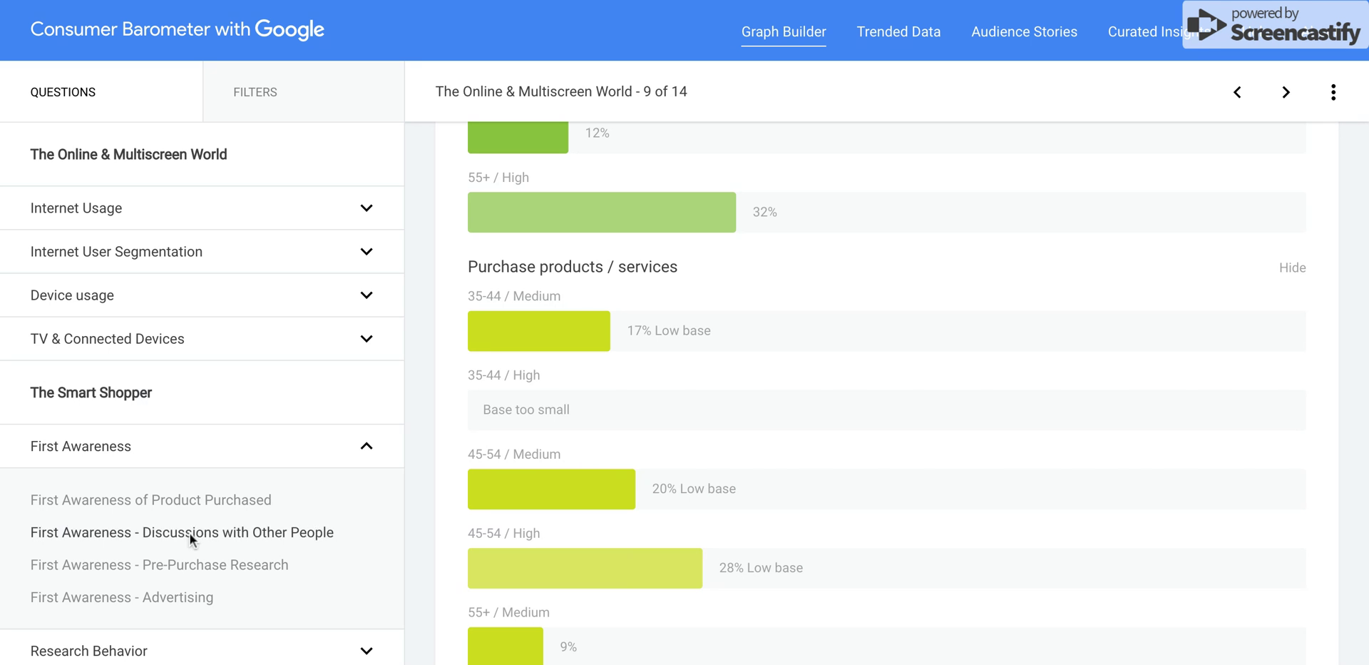
click(197, 564)
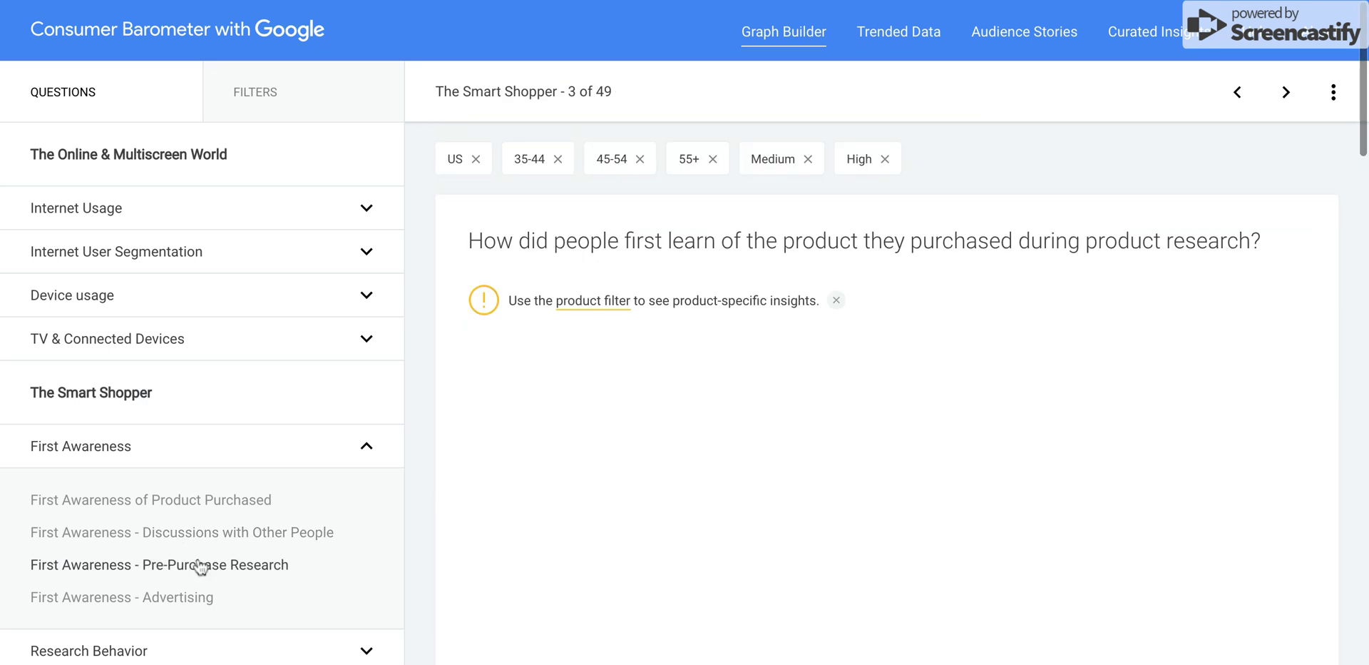
Filter the graph by Home Appliances as the most recent product purchased and return to the question list
click(592, 303)
click(283, 238)
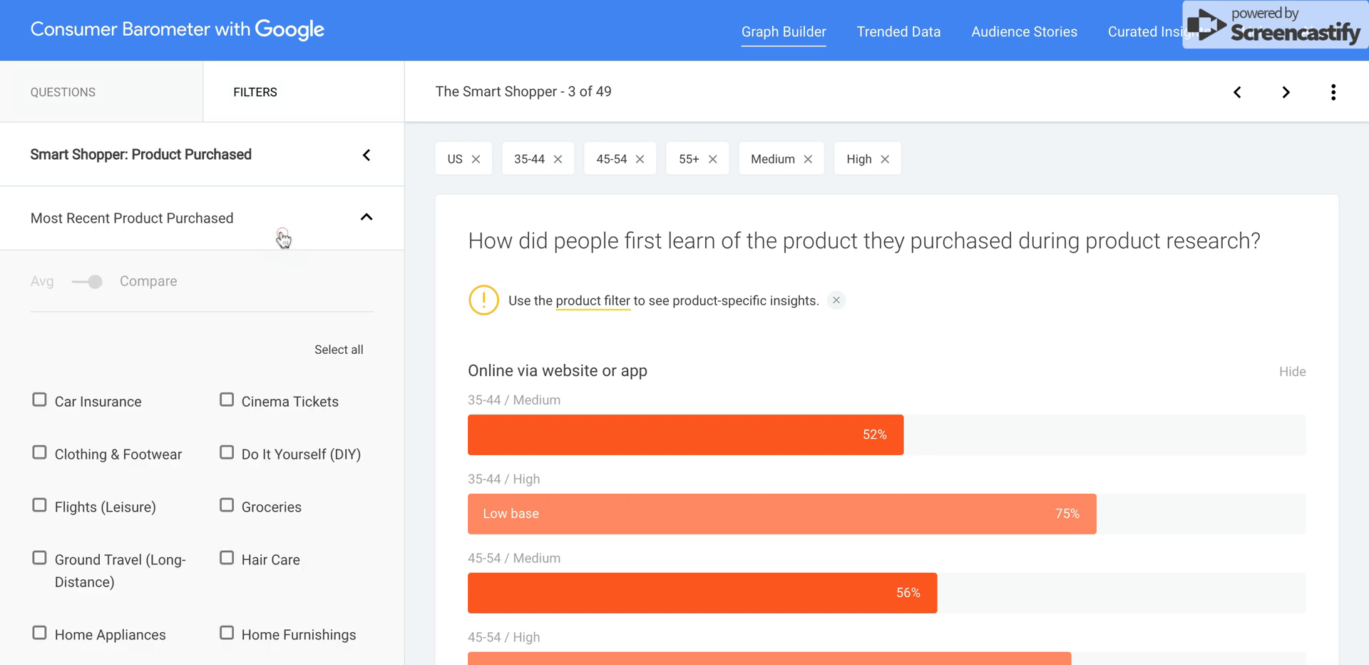
scroll(159, 517, down, 3)
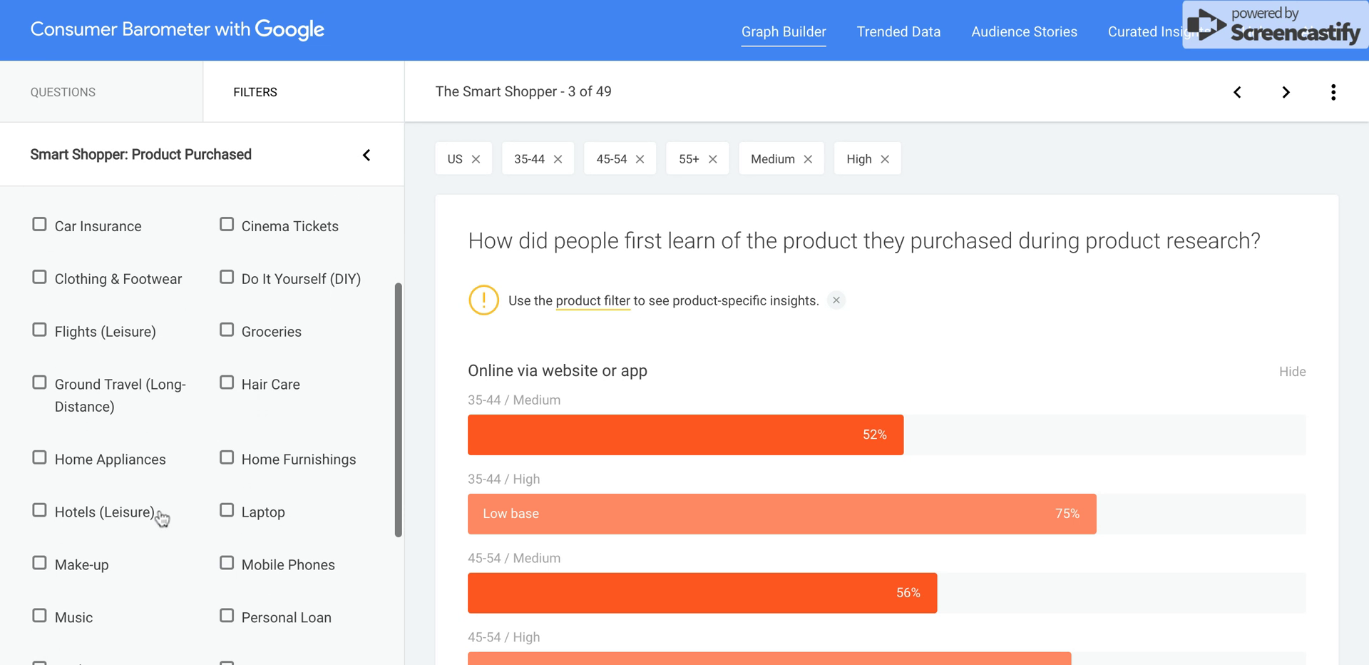
click(41, 457)
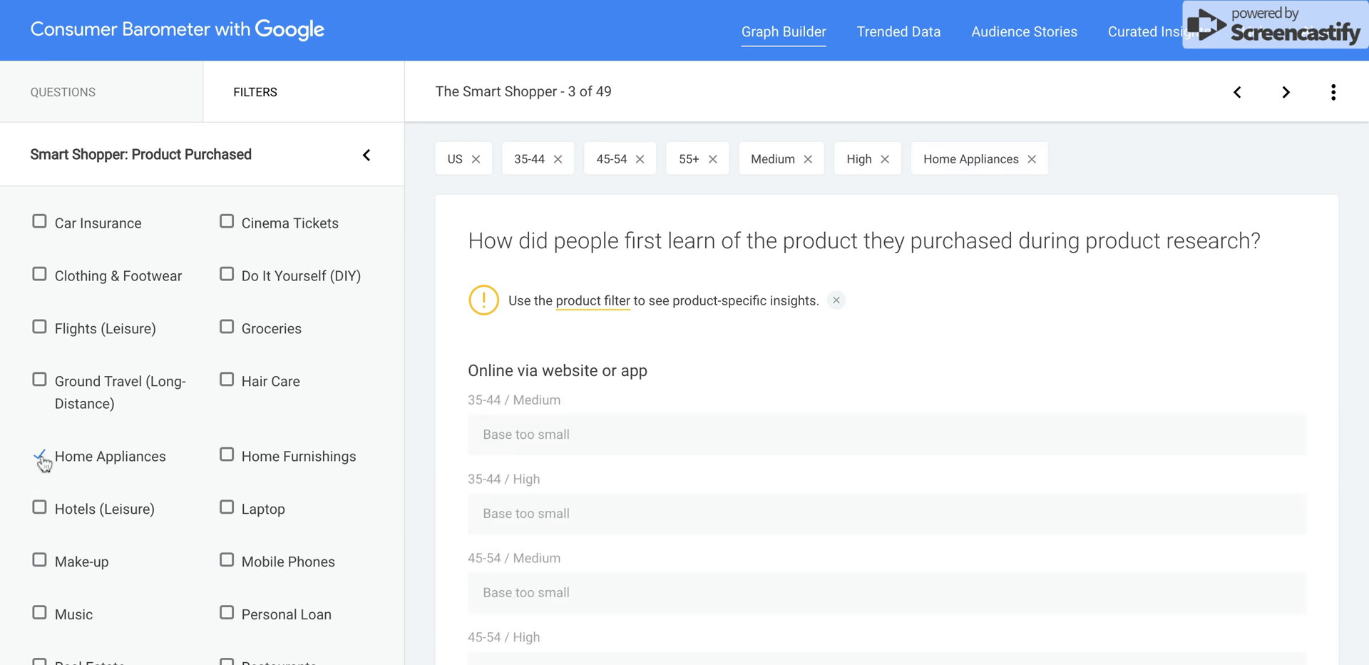
click(78, 107)
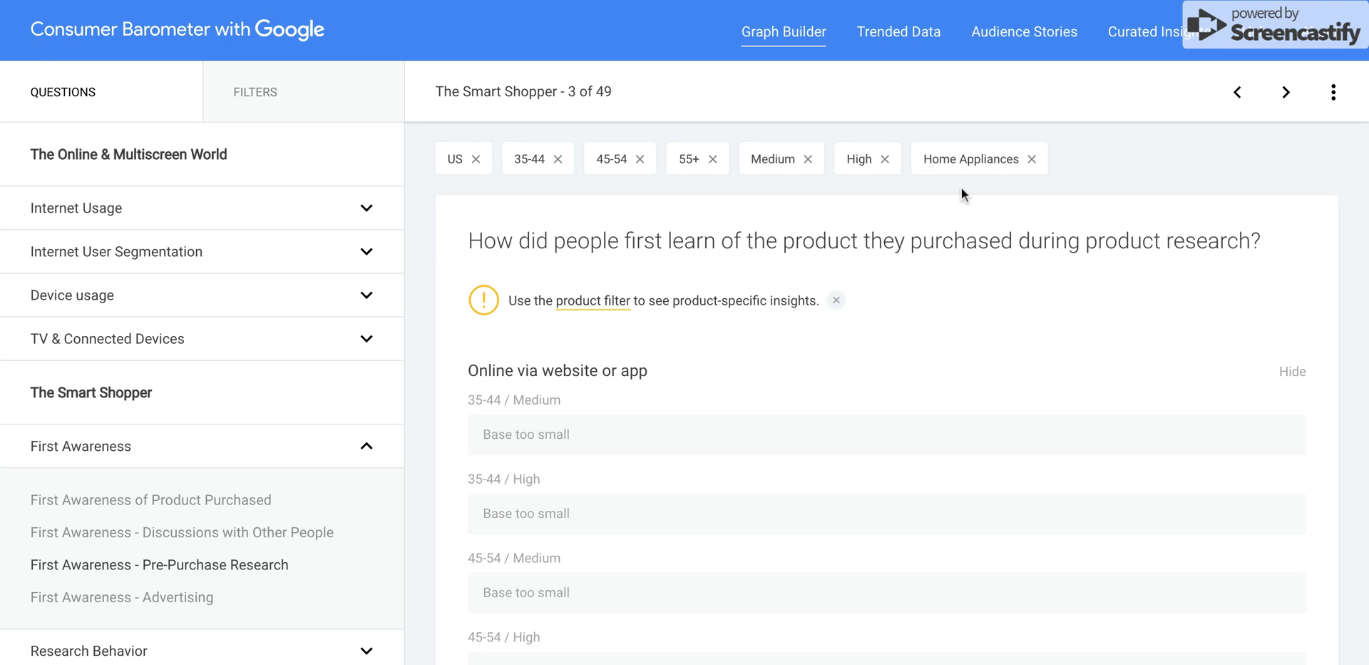
Remove the 35-44, 45-54 and 55+ age filters from the graph
click(559, 159)
click(559, 160)
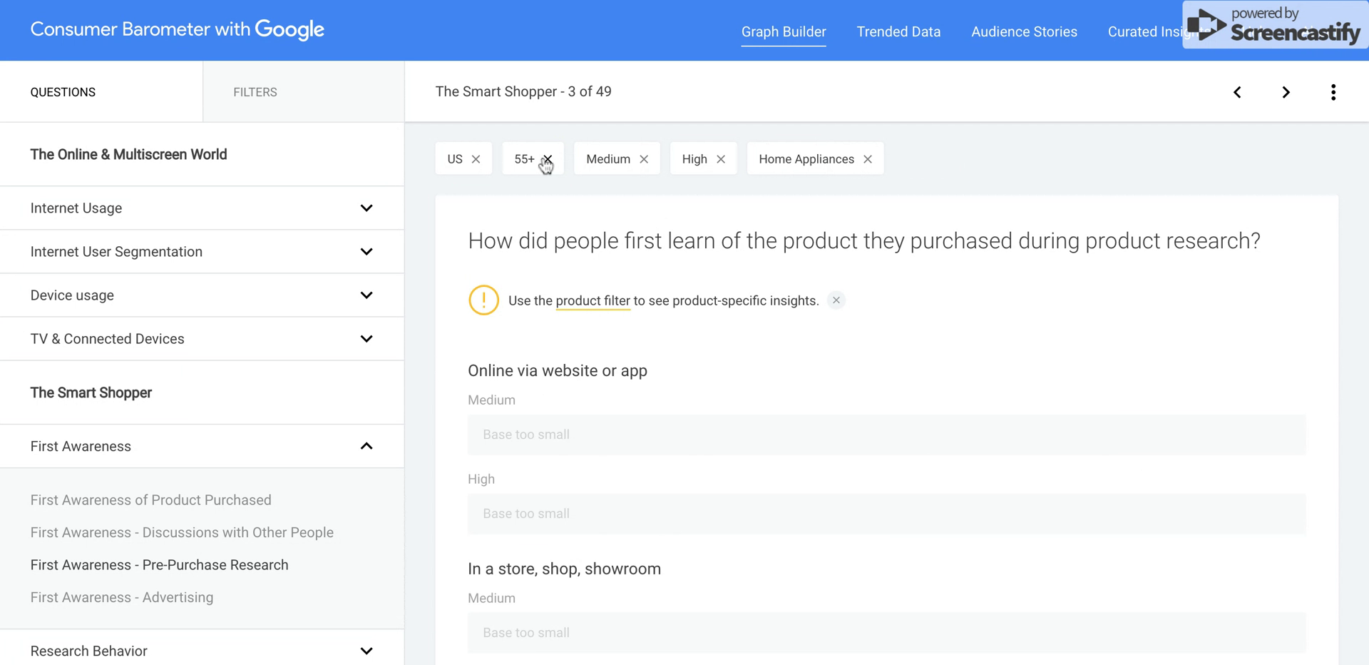
click(547, 159)
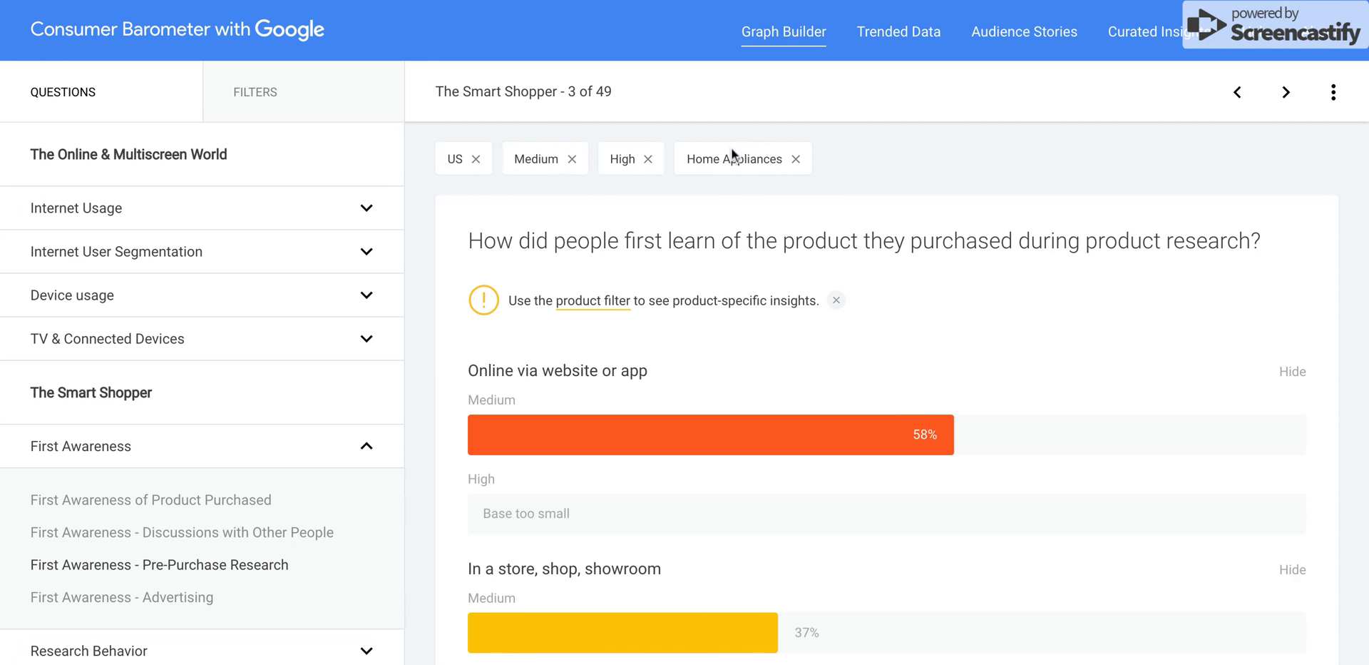
Examine the online, in-store and phone results for Home Appliances and check the available Research Behavior questions
scroll(800, 352, down, 3)
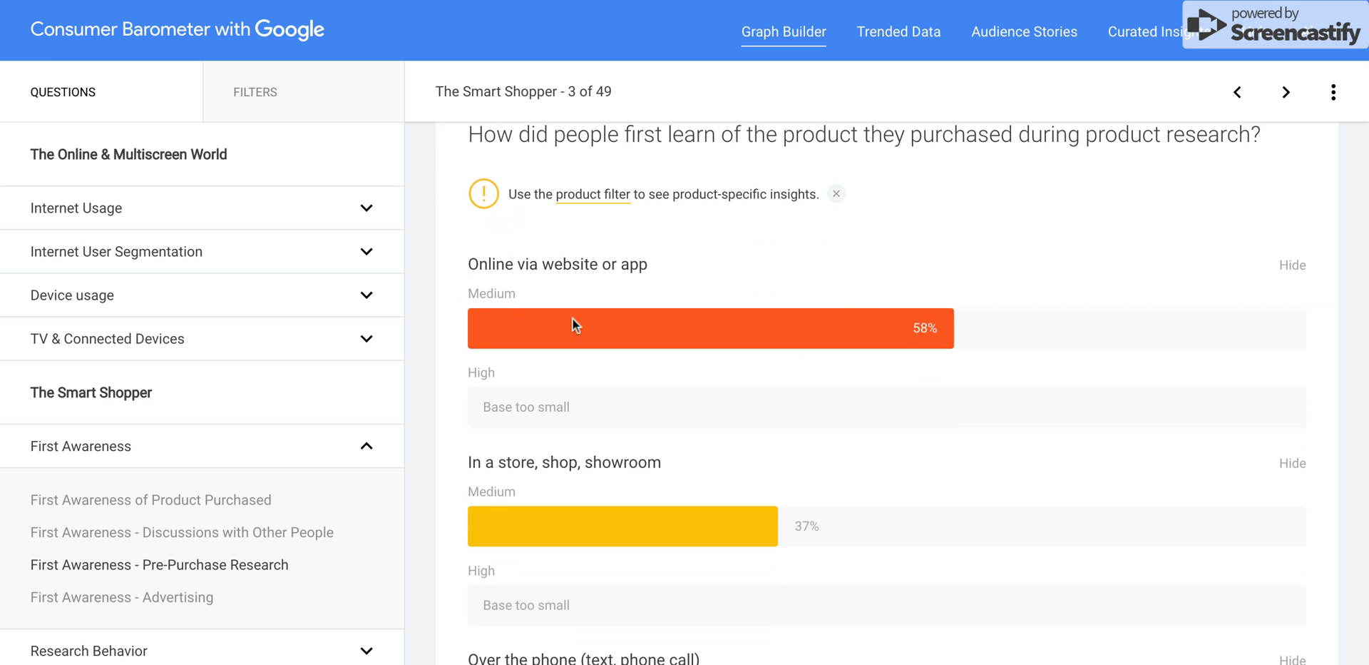
scroll(574, 320, down, 2)
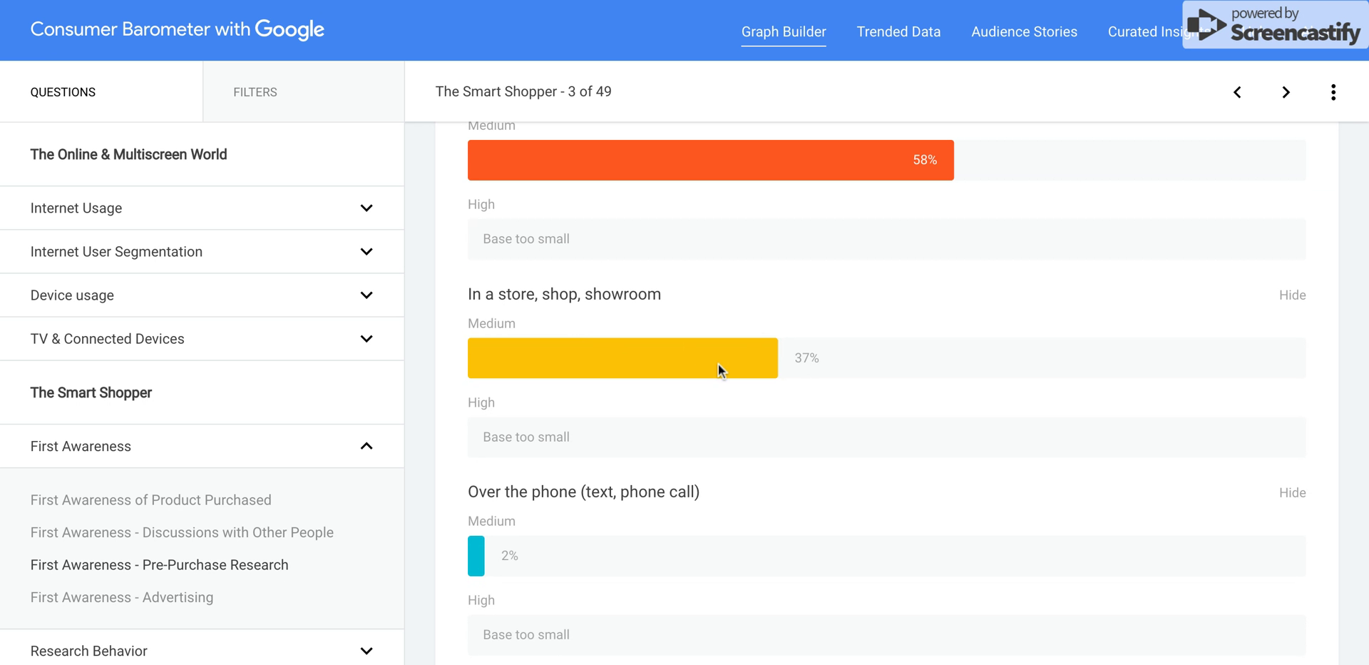
scroll(926, 174, up, 1)
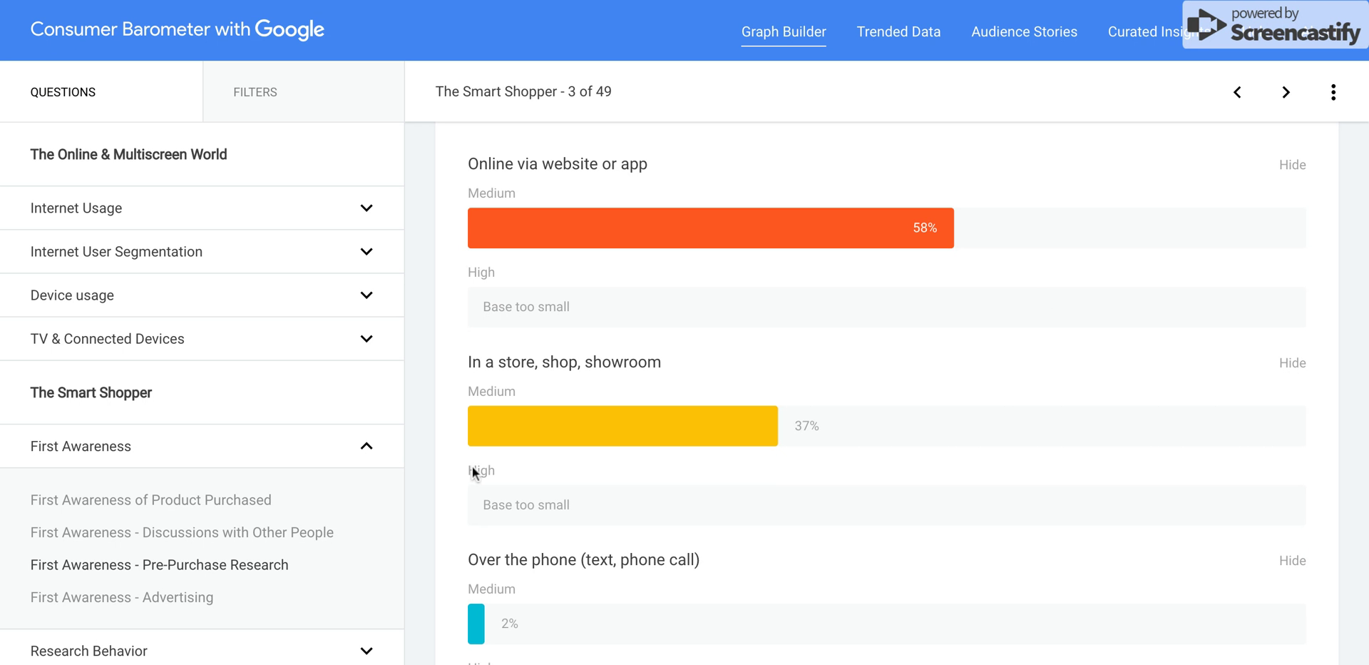
scroll(269, 542, down, 1)
scroll(269, 542, down, 1)
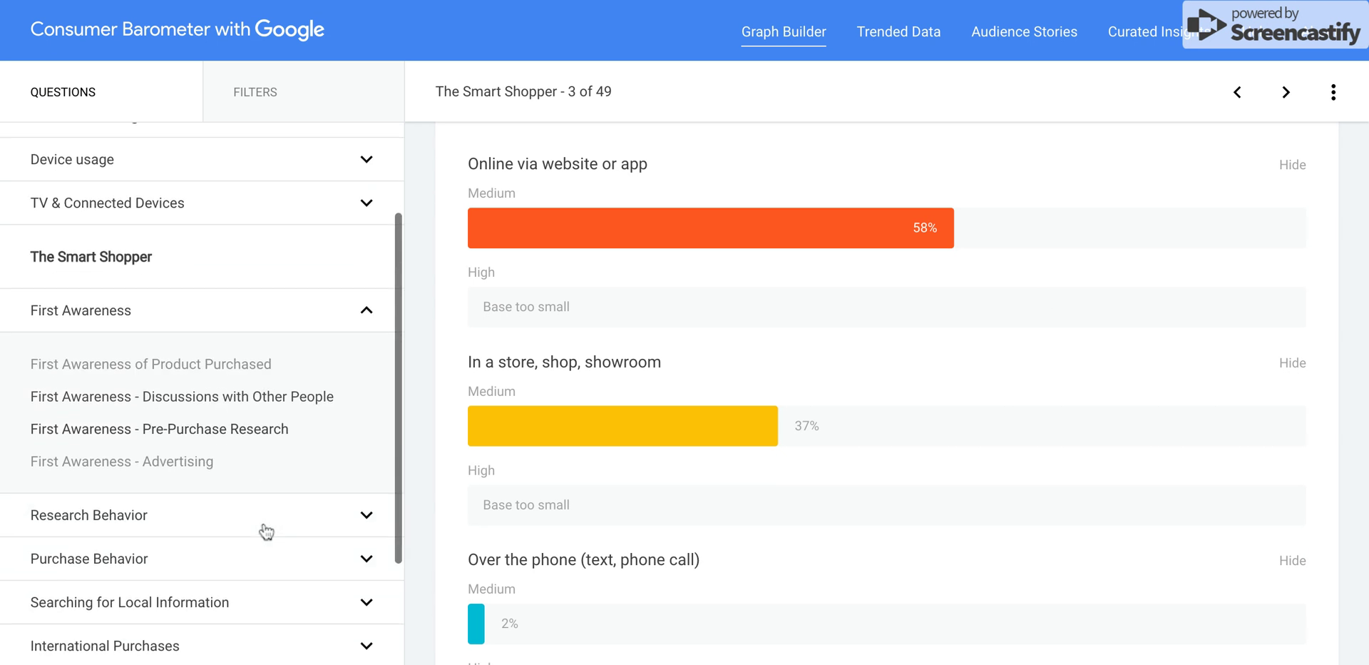
click(259, 512)
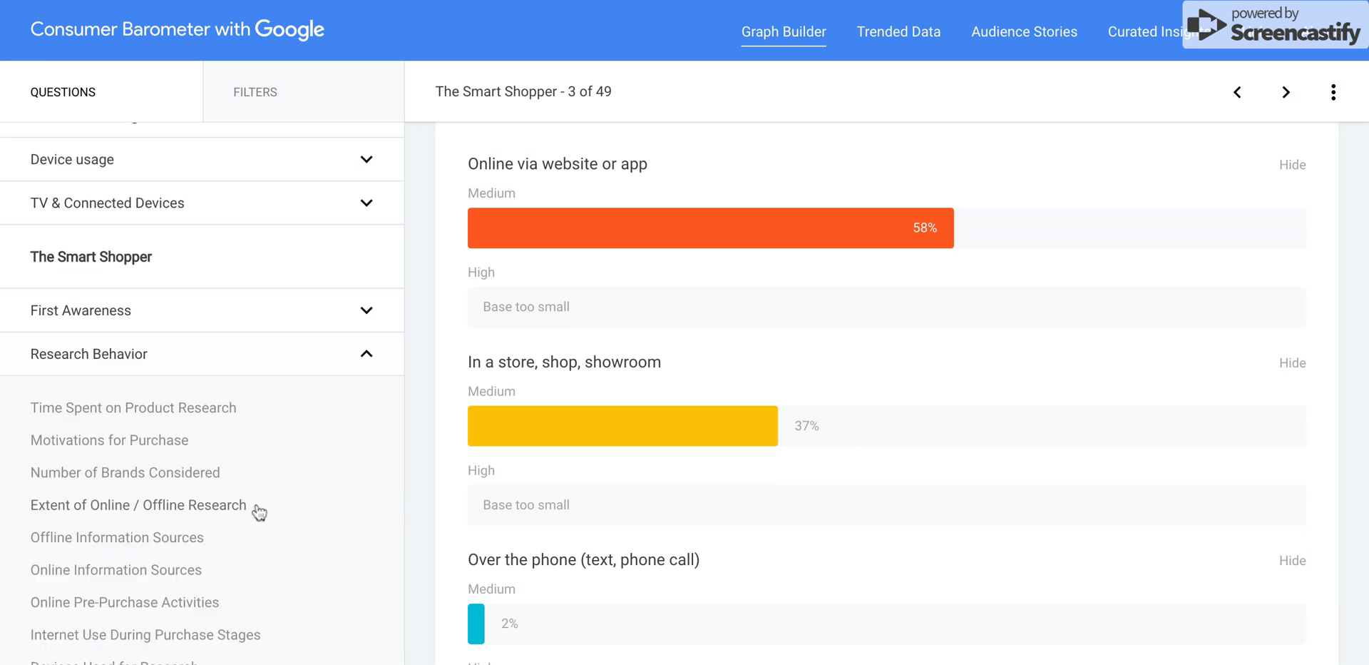
click(131, 326)
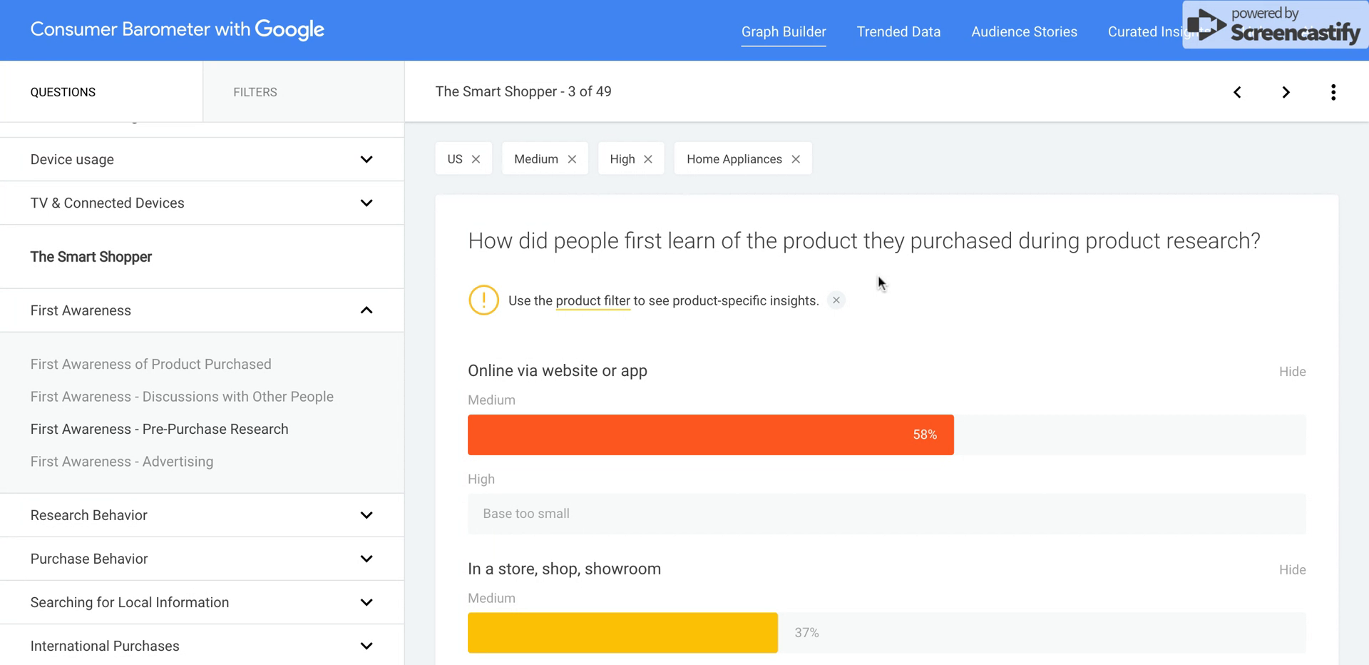
Display the Time Spent on Product Research question under Research Behavior and compare when Medium and High income shoppers started researching
click(261, 317)
click(246, 358)
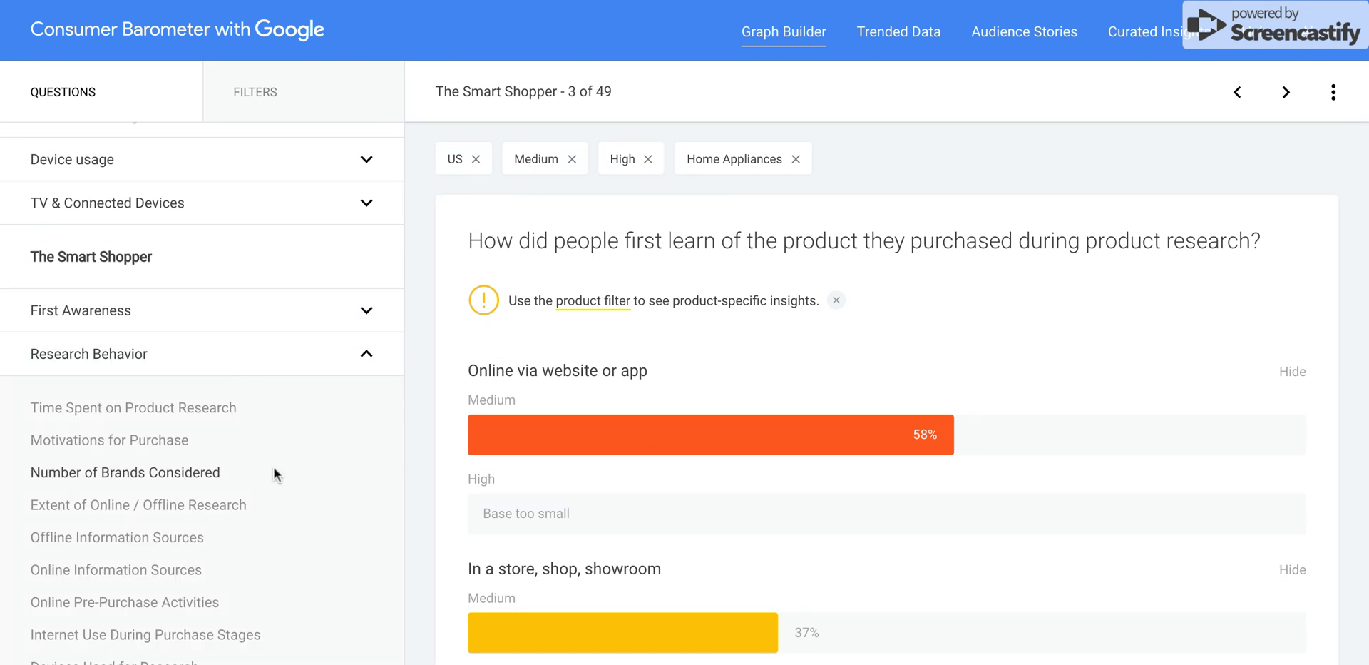
scroll(274, 468, down, 2)
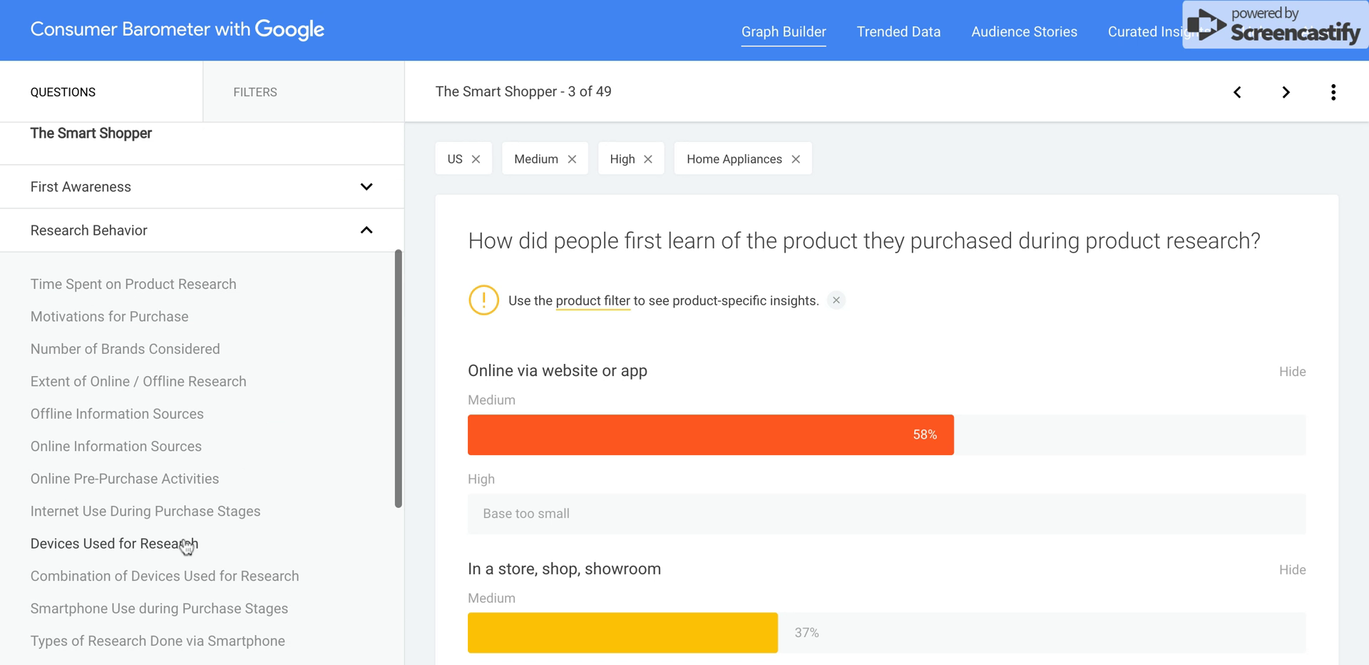
scroll(275, 473, down, 1)
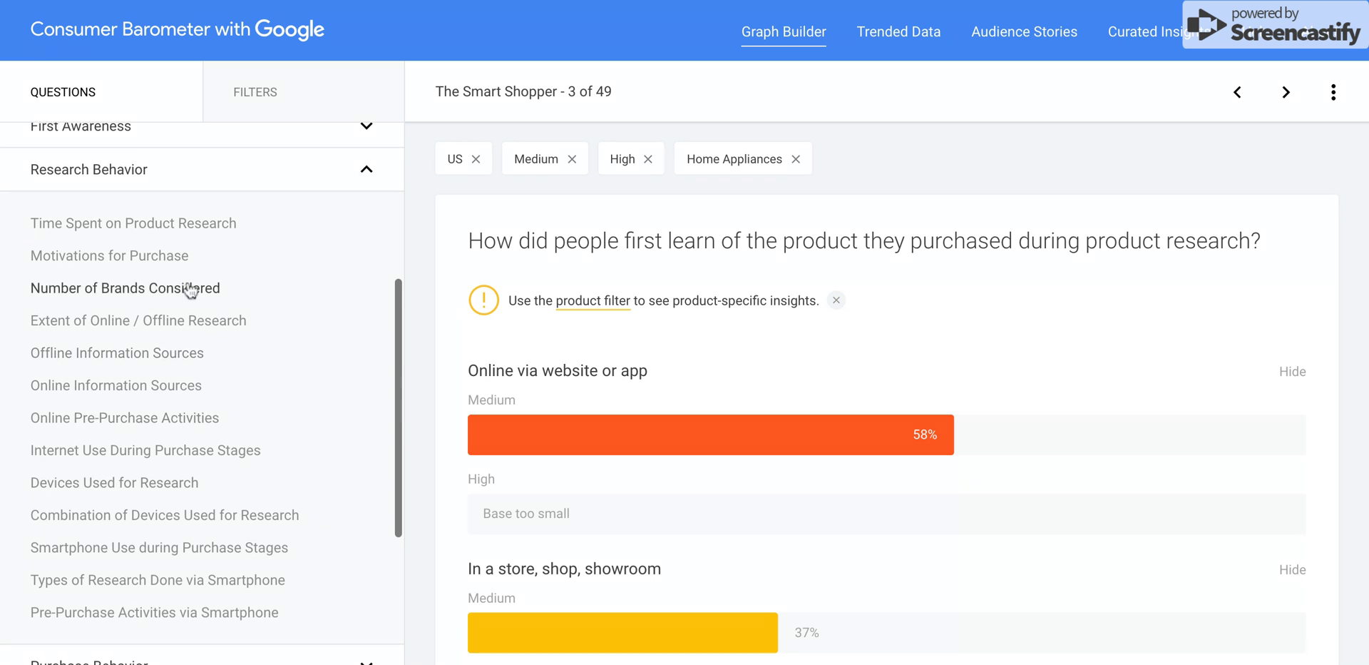
click(186, 223)
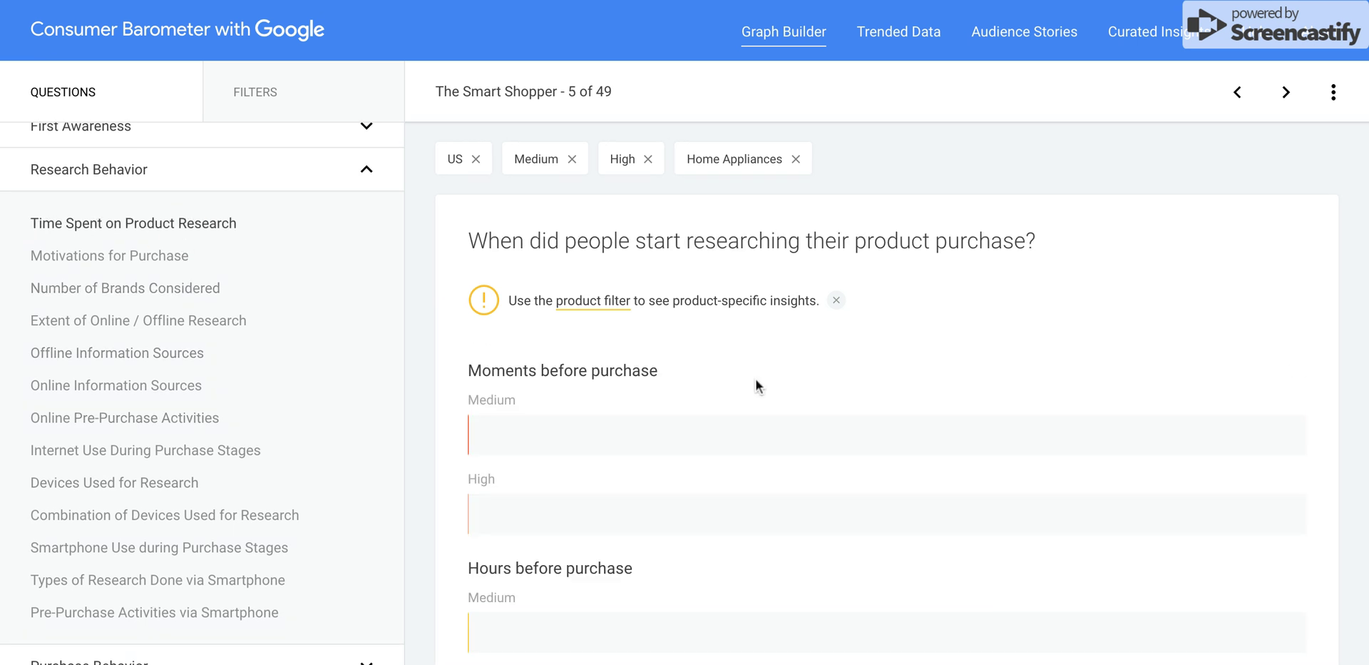
scroll(643, 410, down, 2)
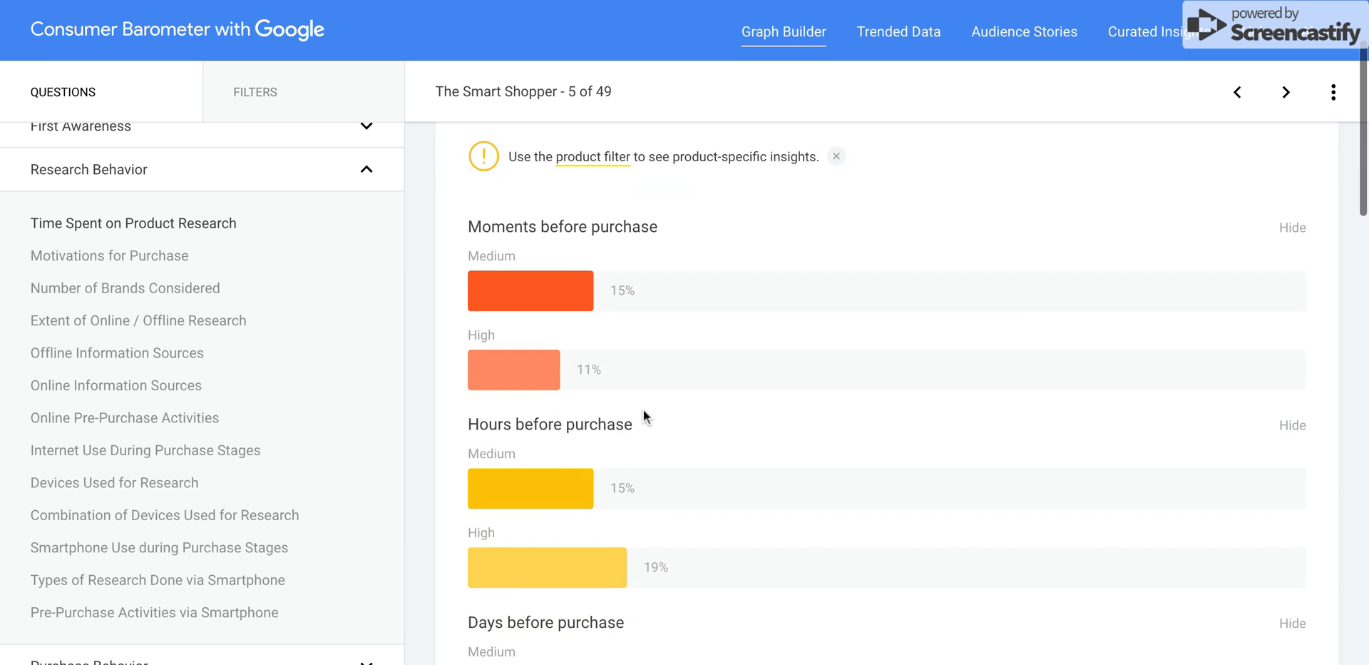
scroll(588, 318, down, 5)
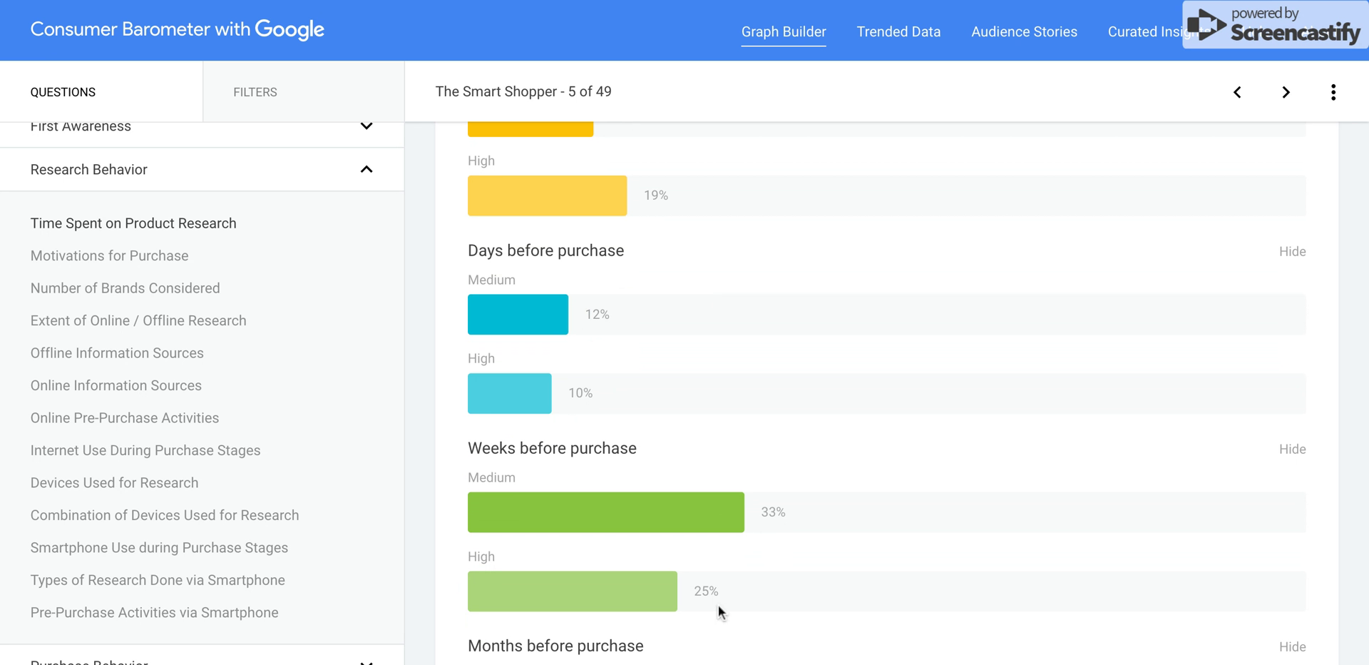
scroll(738, 425, up, 4)
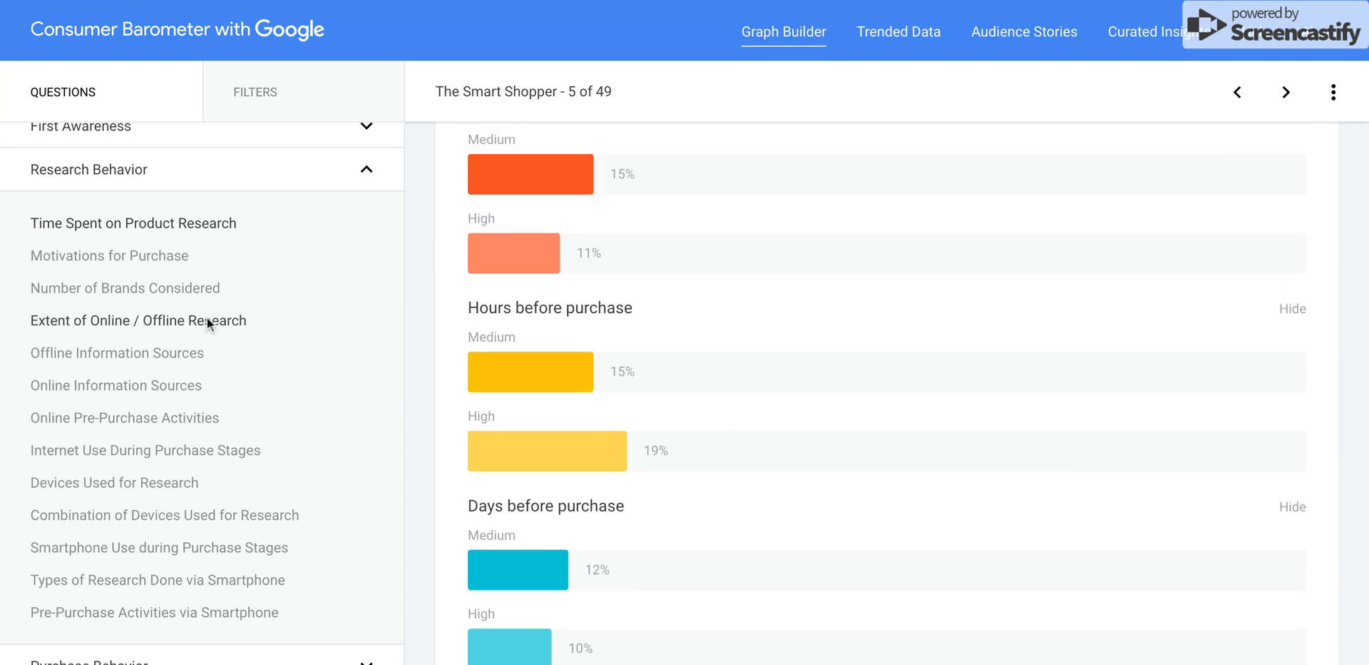
Display the Offline Information Sources question and compare the Medium and High income results from family discussions through in-store research
click(188, 360)
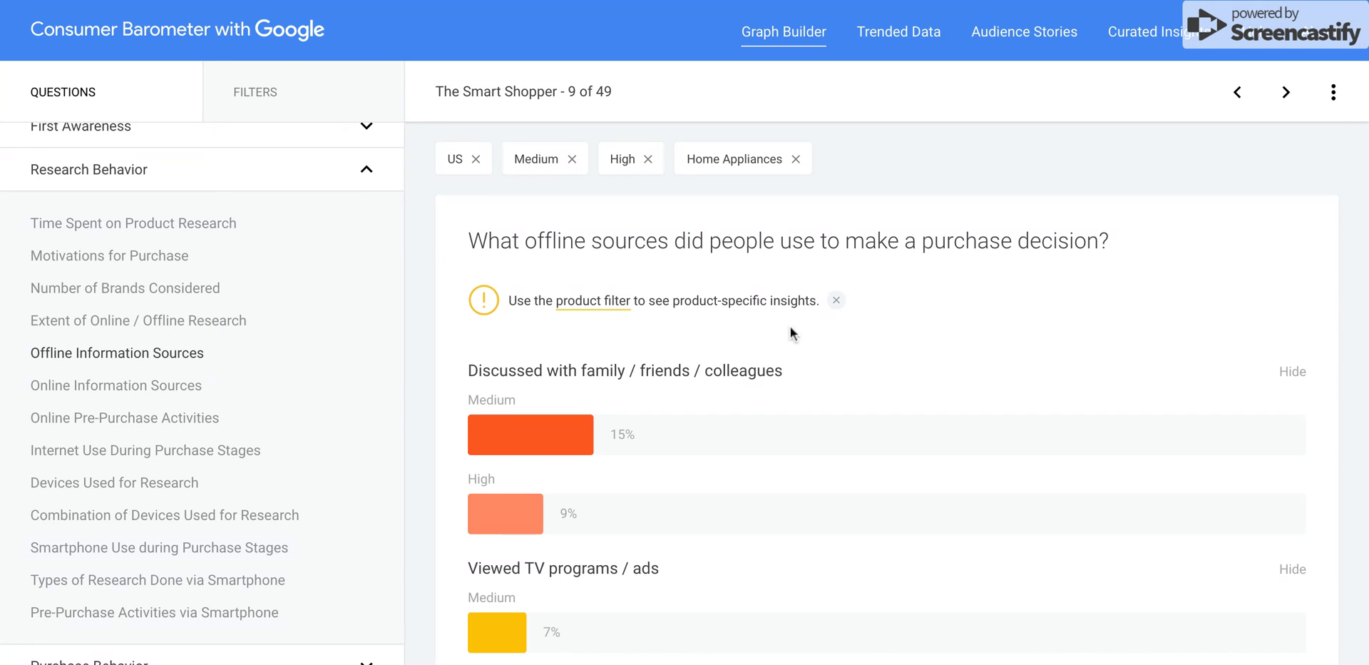
scroll(900, 345, down, 2)
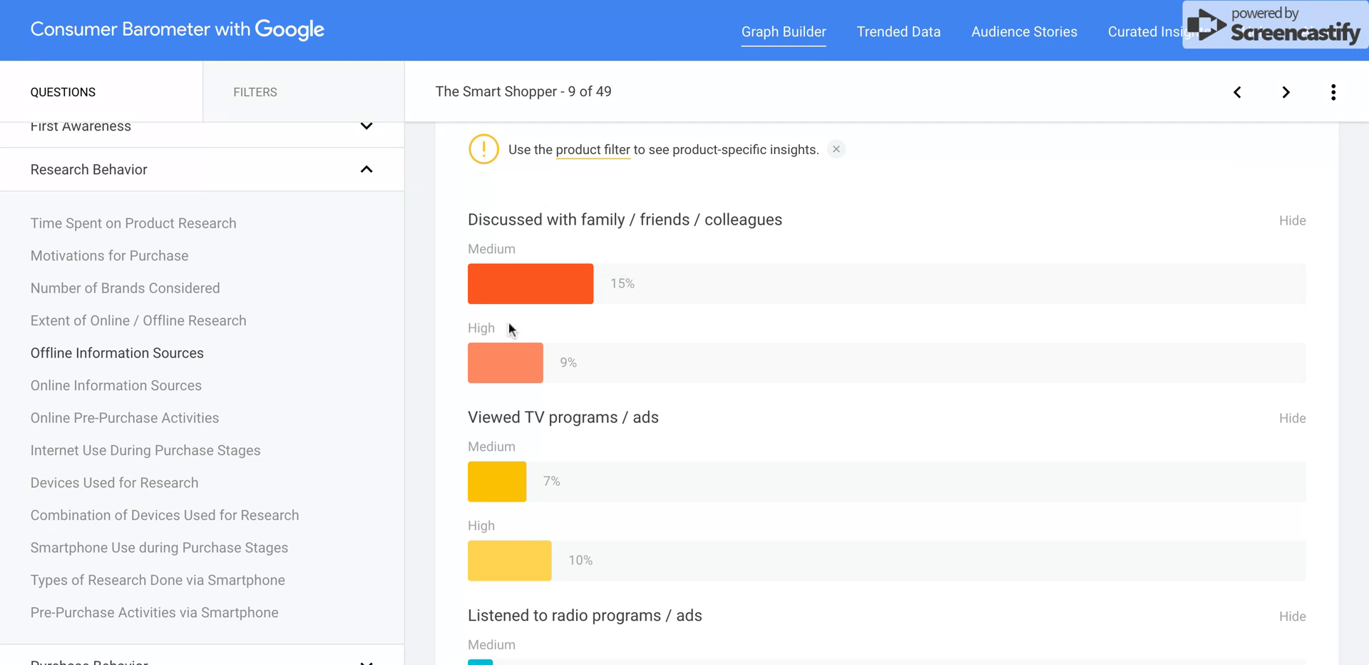
scroll(520, 263, down, 2)
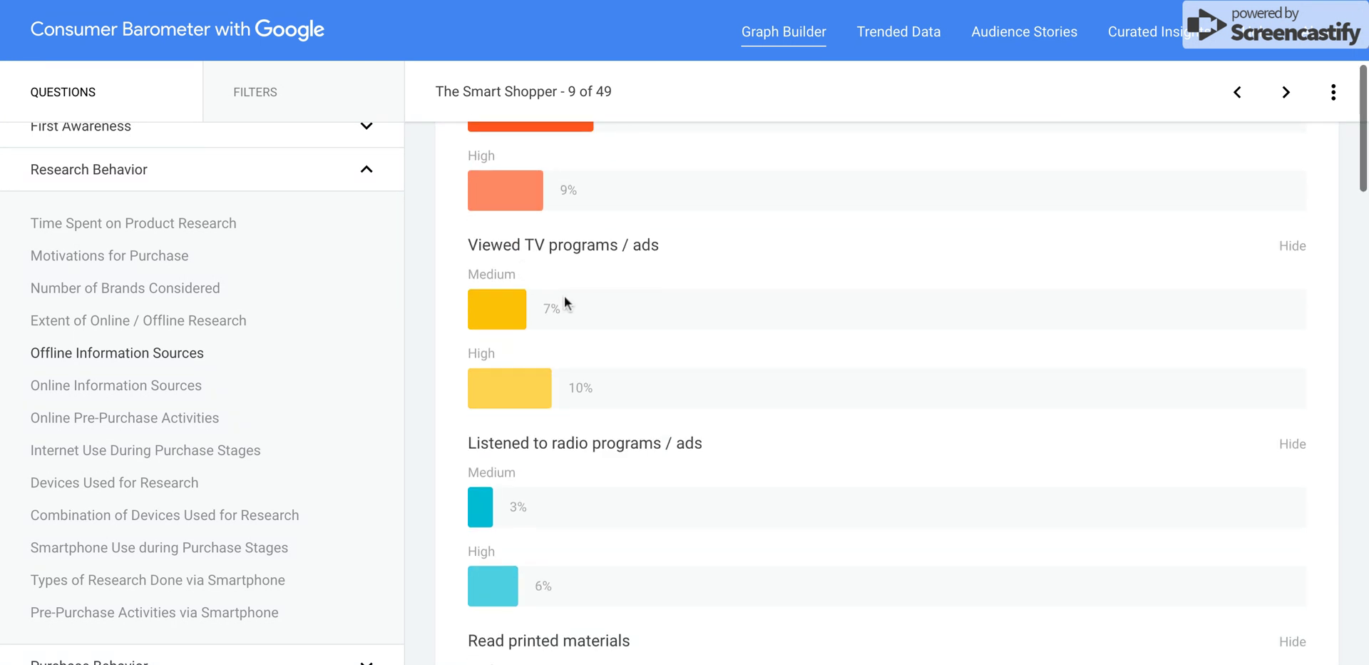
scroll(537, 304, down, 3)
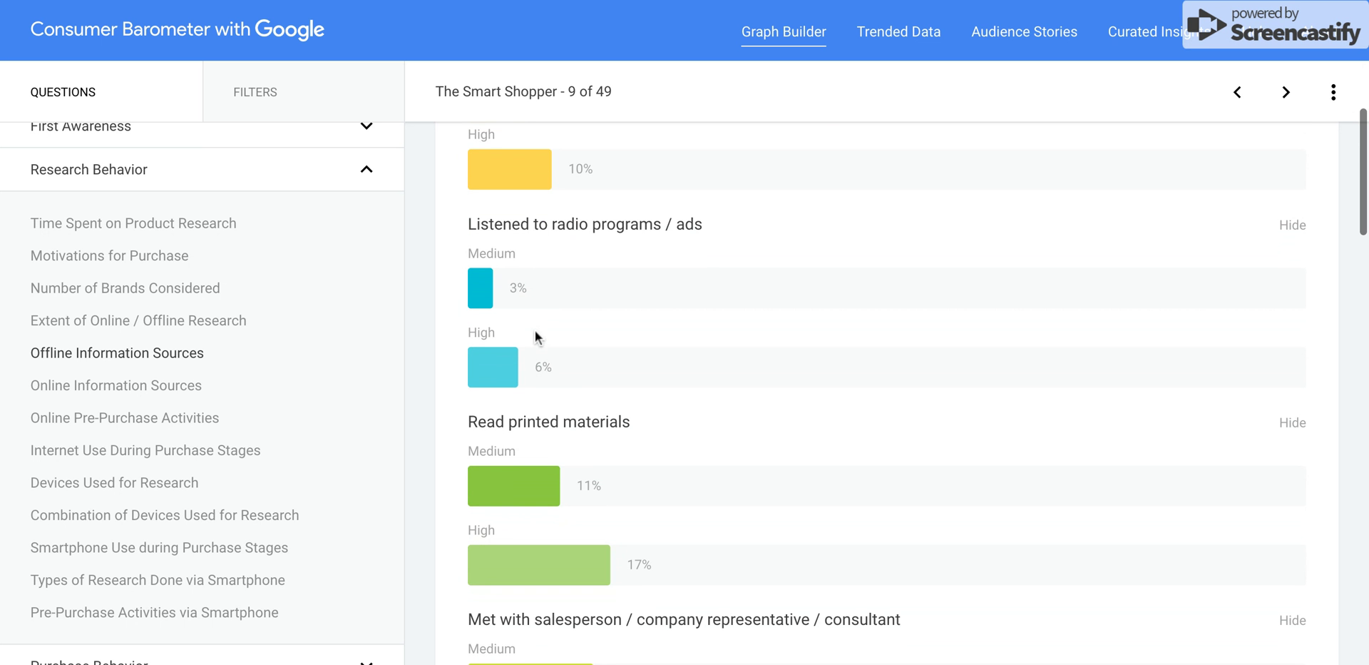
scroll(535, 332, down, 1)
scroll(535, 329, down, 1)
scroll(670, 449, down, 2)
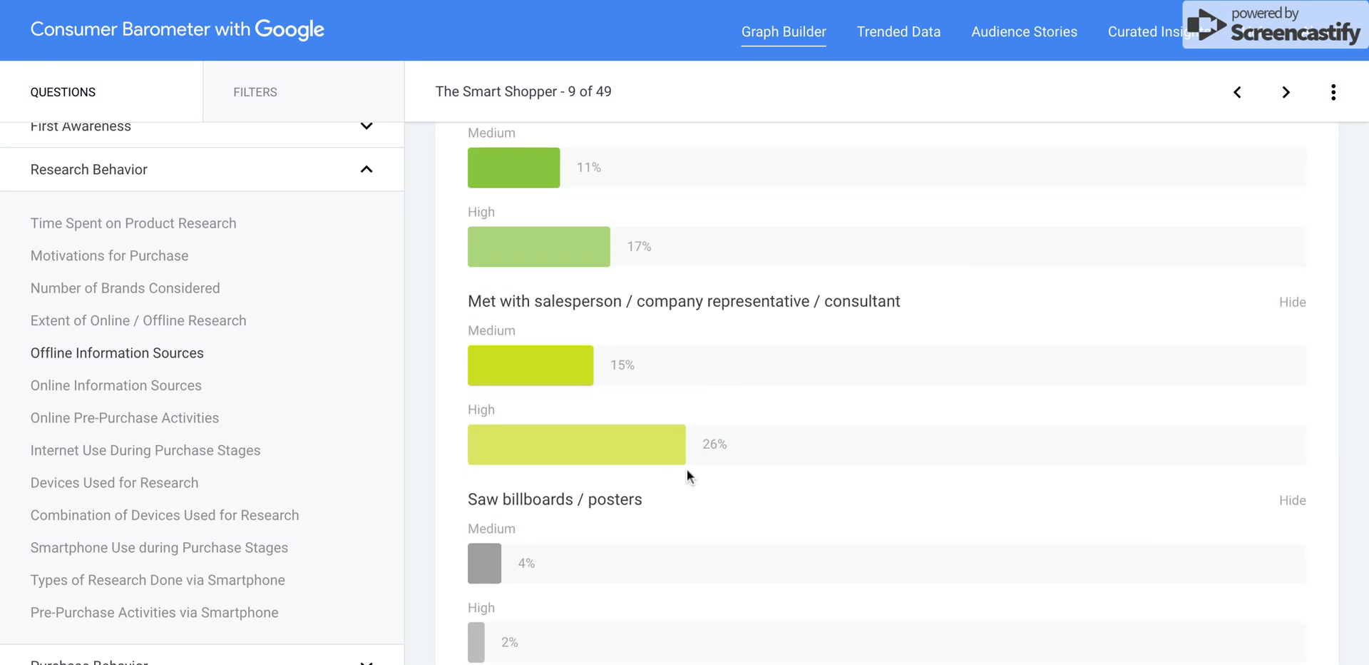
scroll(687, 469, down, 2)
scroll(687, 470, down, 3)
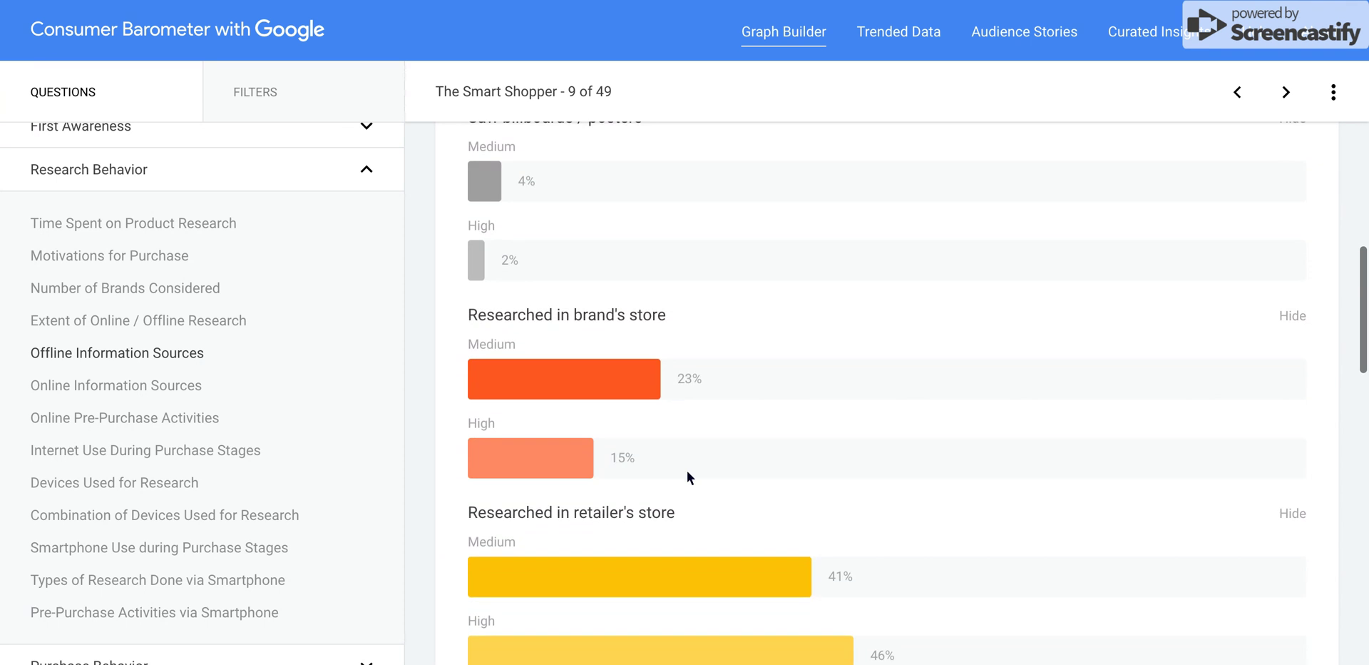
scroll(647, 392, down, 5)
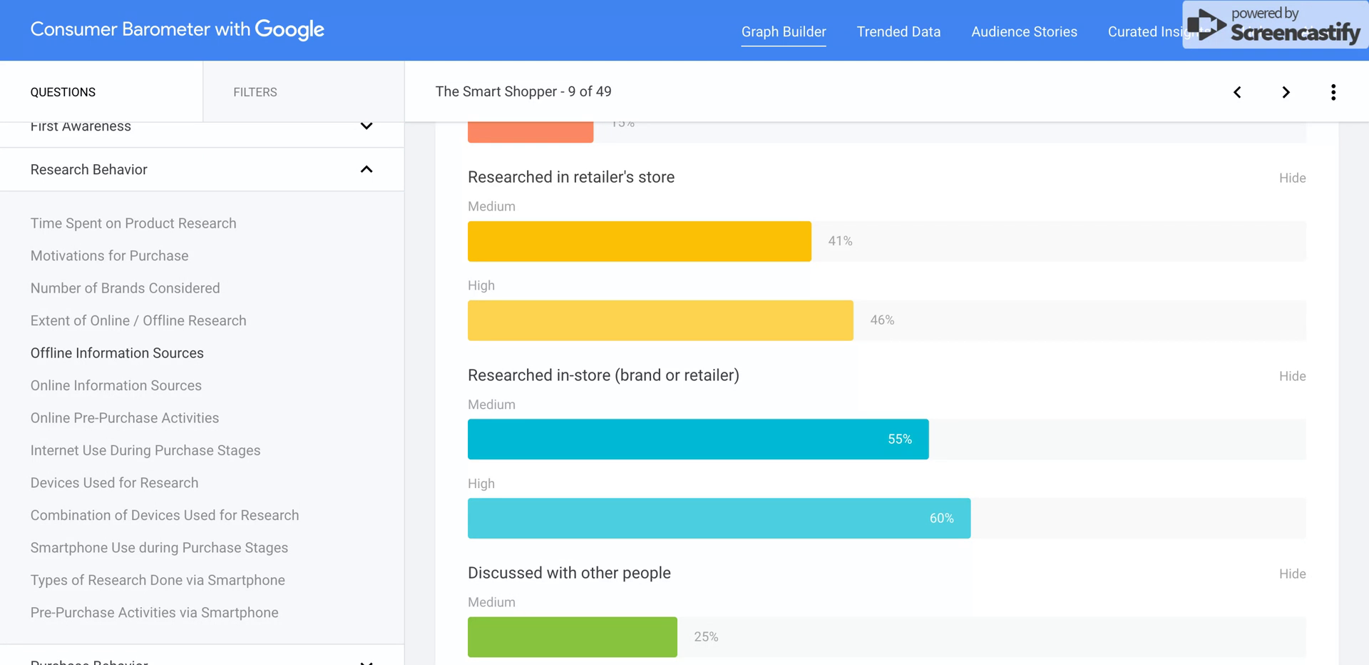
scroll(989, 560, up, 1)
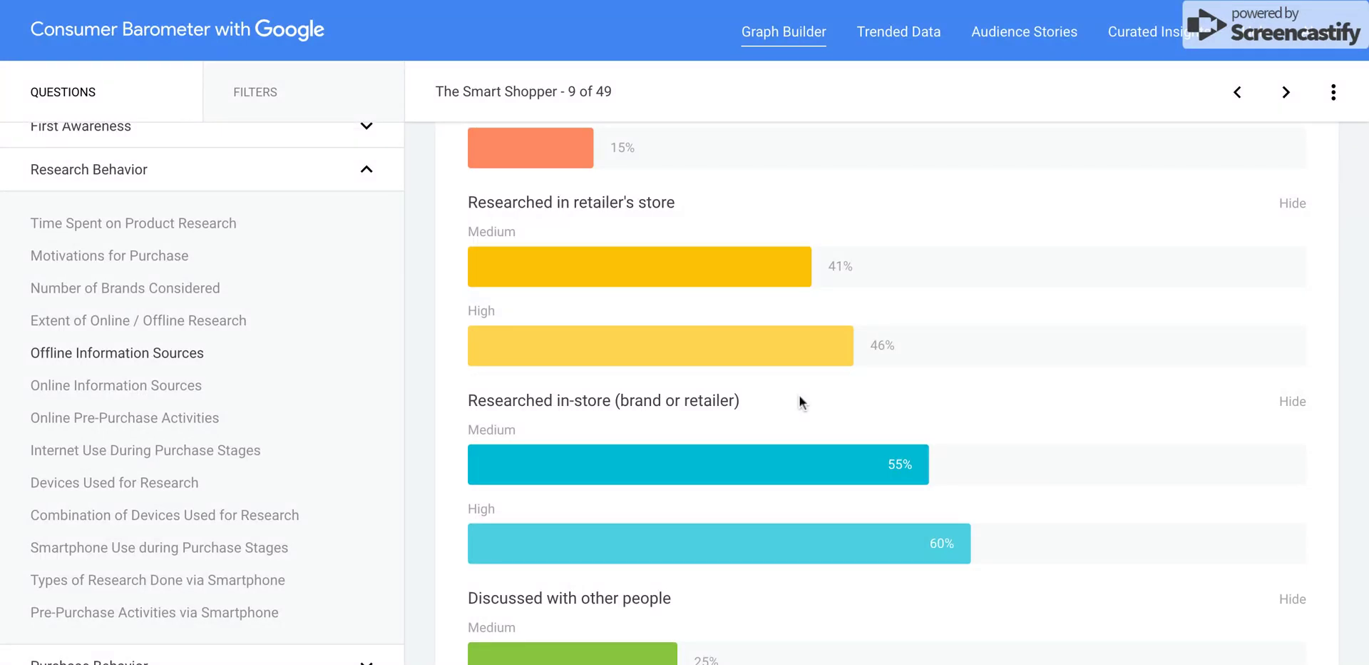
Collapse the Research Behavior question group and return to the earlier offline source results
click(298, 172)
scroll(730, 302, up, 15)
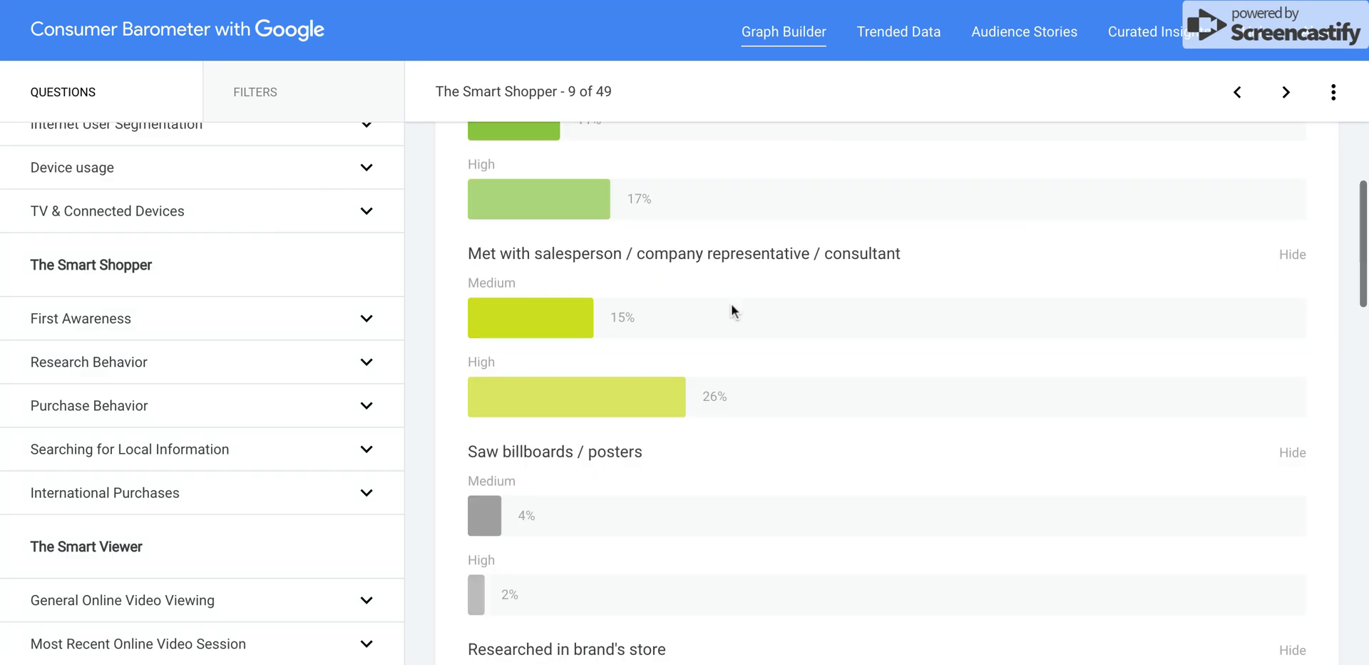